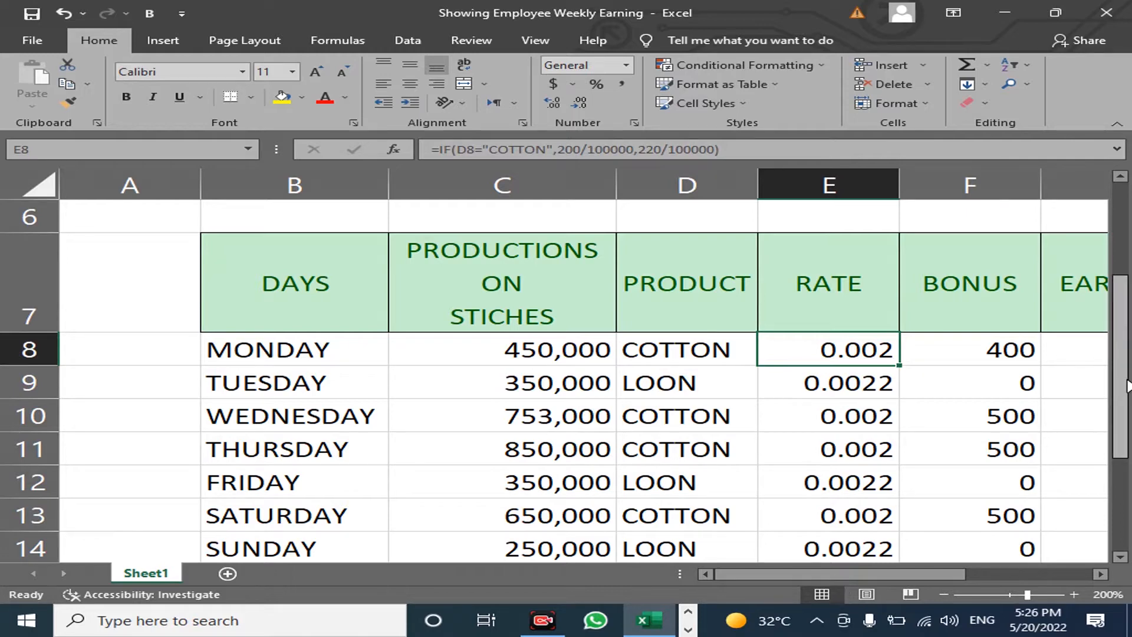
Review the rate, bonus and Sunday extra-rate rules in rows 2 to 4 above the table
left_click_drag(1119, 378, 1119, 201)
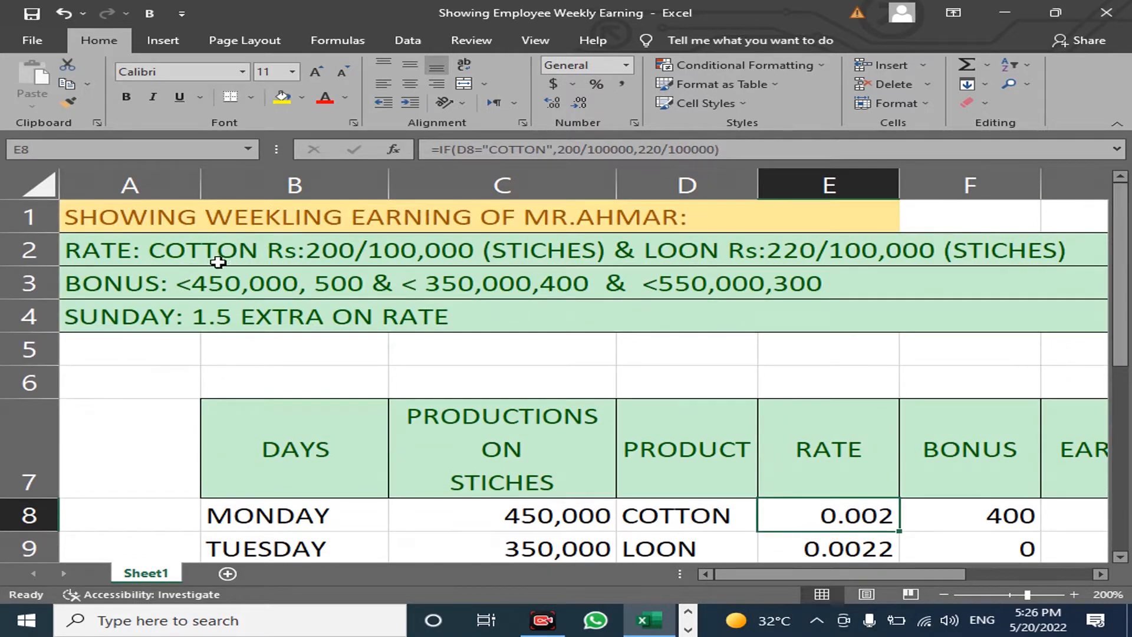
left_click(238, 240)
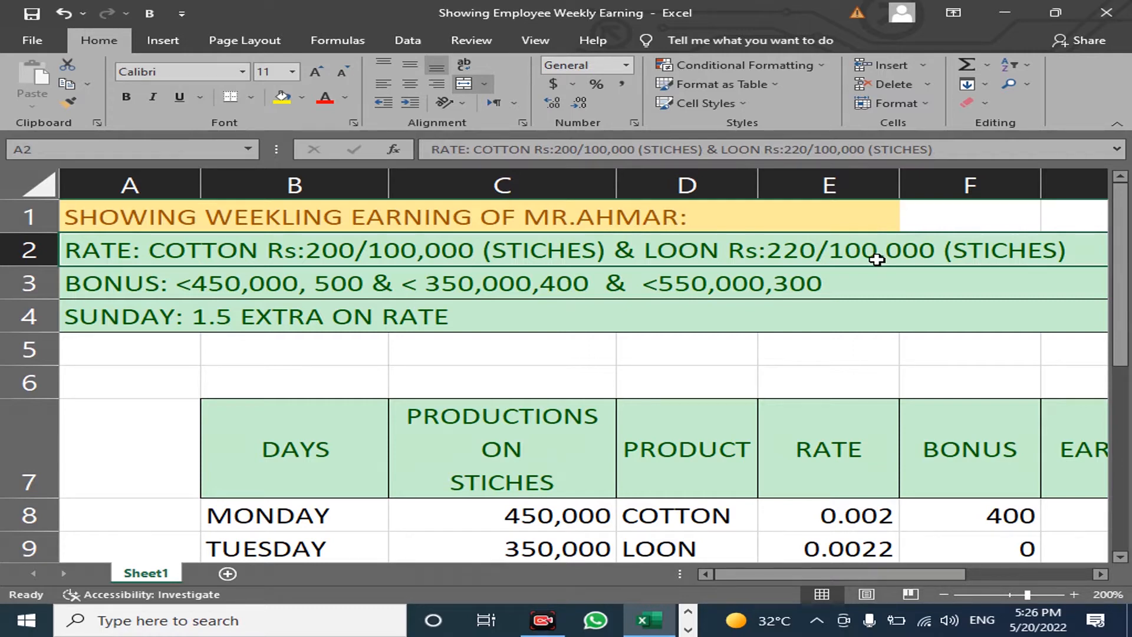
left_click(328, 284)
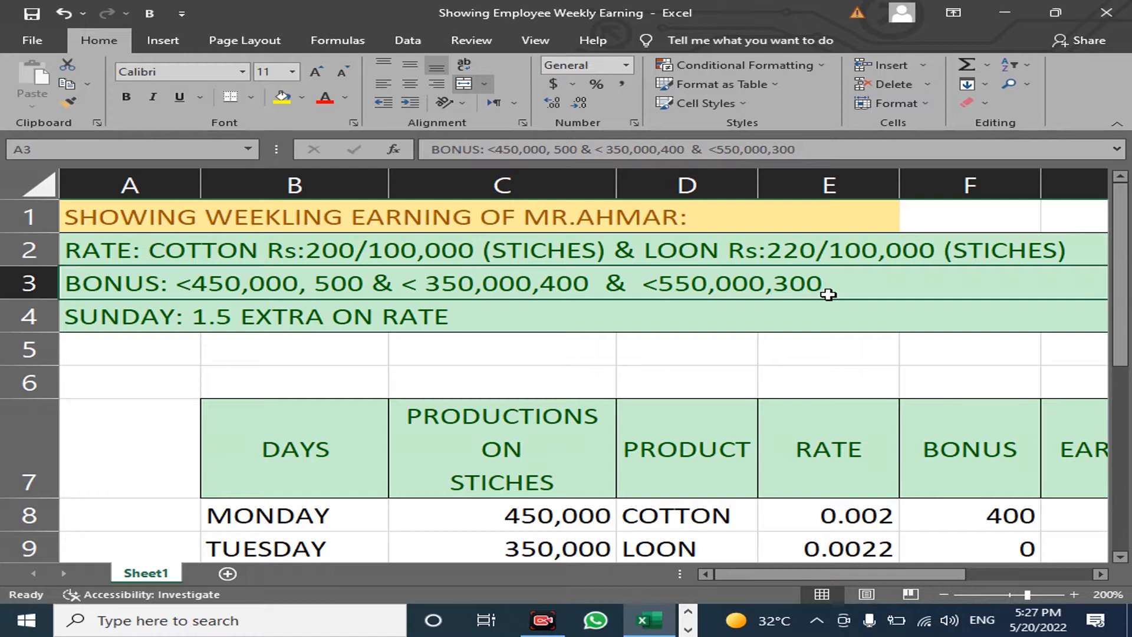
left_click(617, 310)
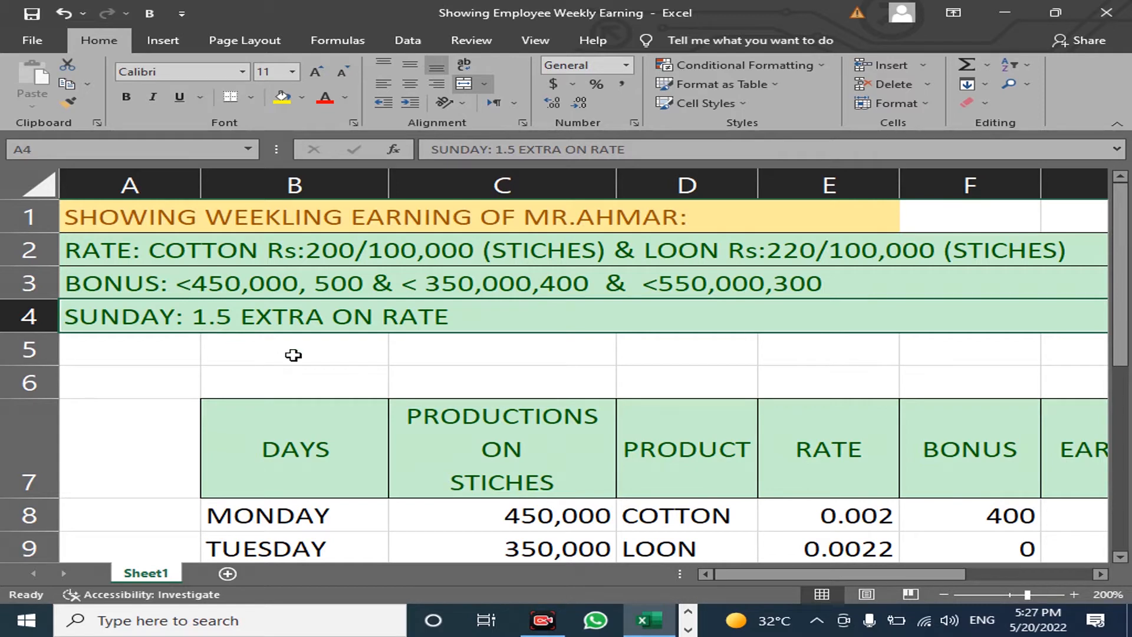
Clear Monday's rate, bonus, earning and earning-with-bonus cells, E8 to H8
left_click_drag(1123, 305, 1126, 402)
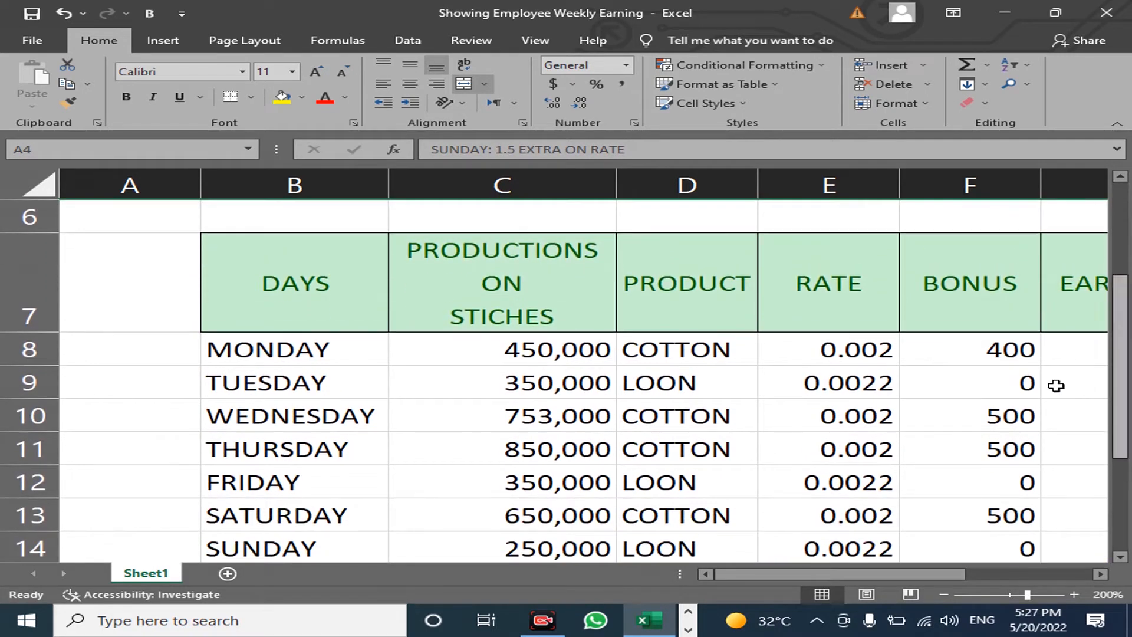
left_click(847, 353)
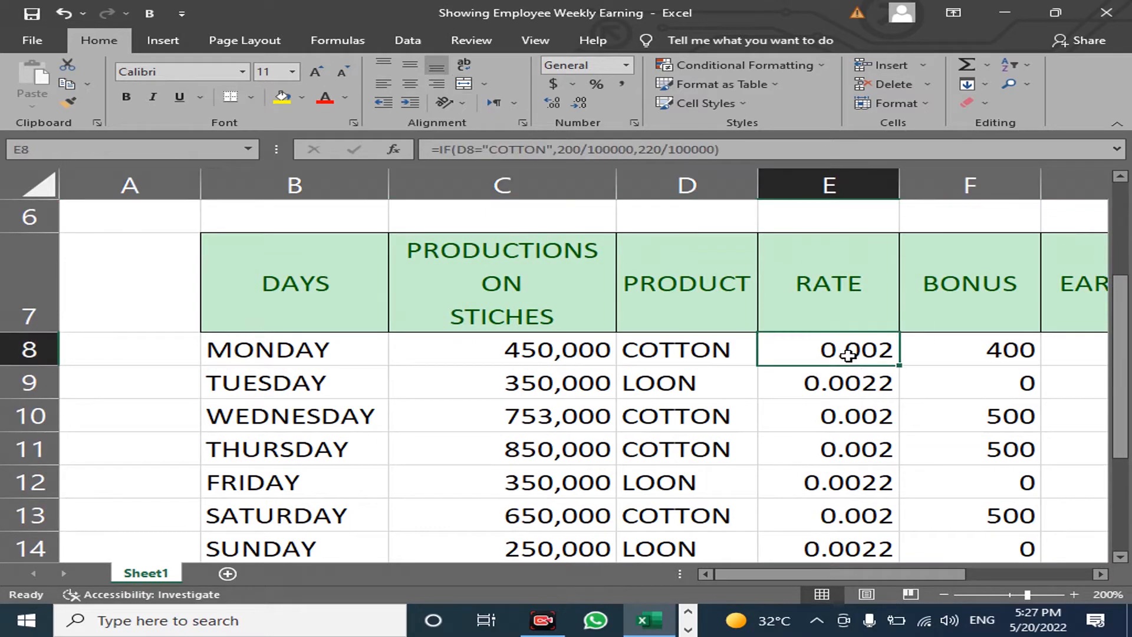
key("Delete")
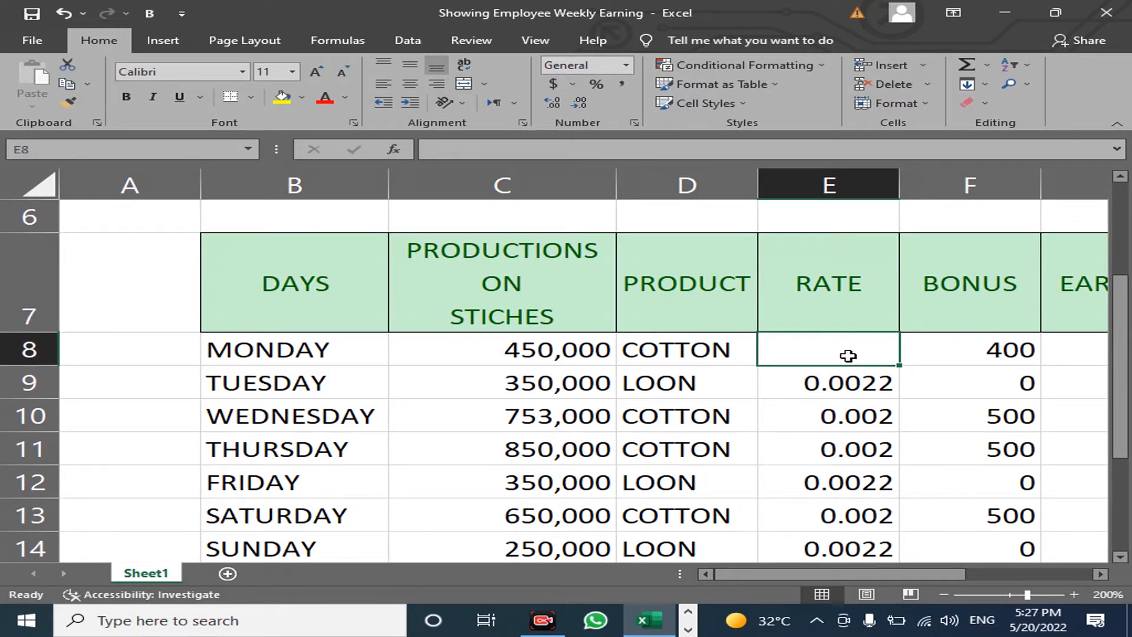
key("shift+Right")
key("shift+Right")
key("shift+Right")
key("Delete")
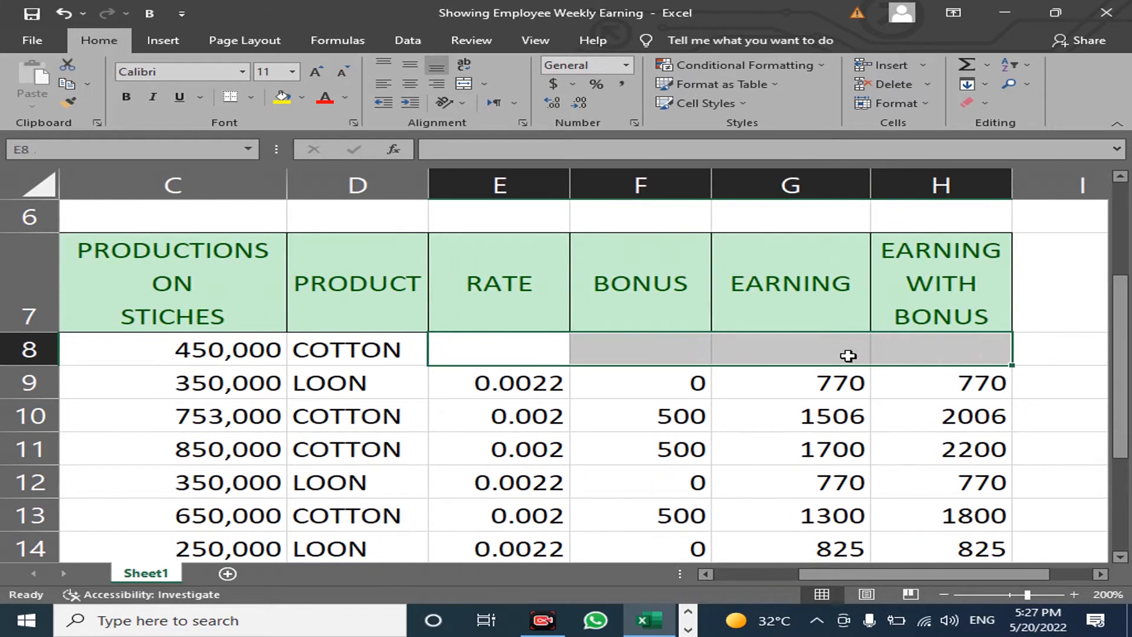
key("Left")
key("Left")
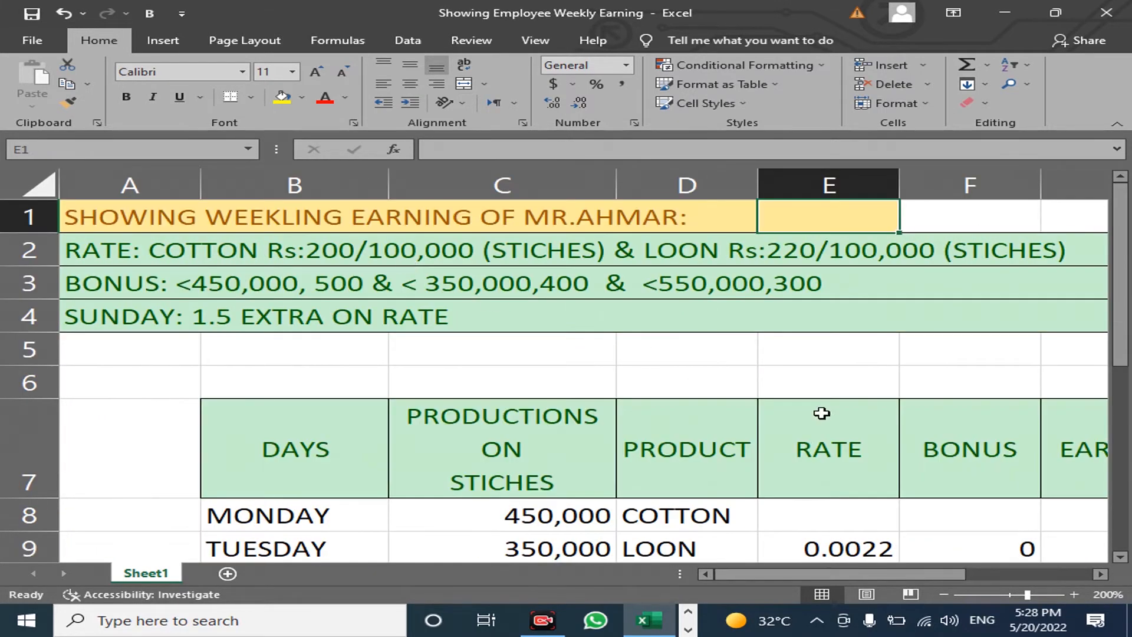
Start an IF formula in Monday's rate cell E8 that tests whether the product in D8 equals "COTTON"
left_click_drag(1122, 354, 1122, 410)
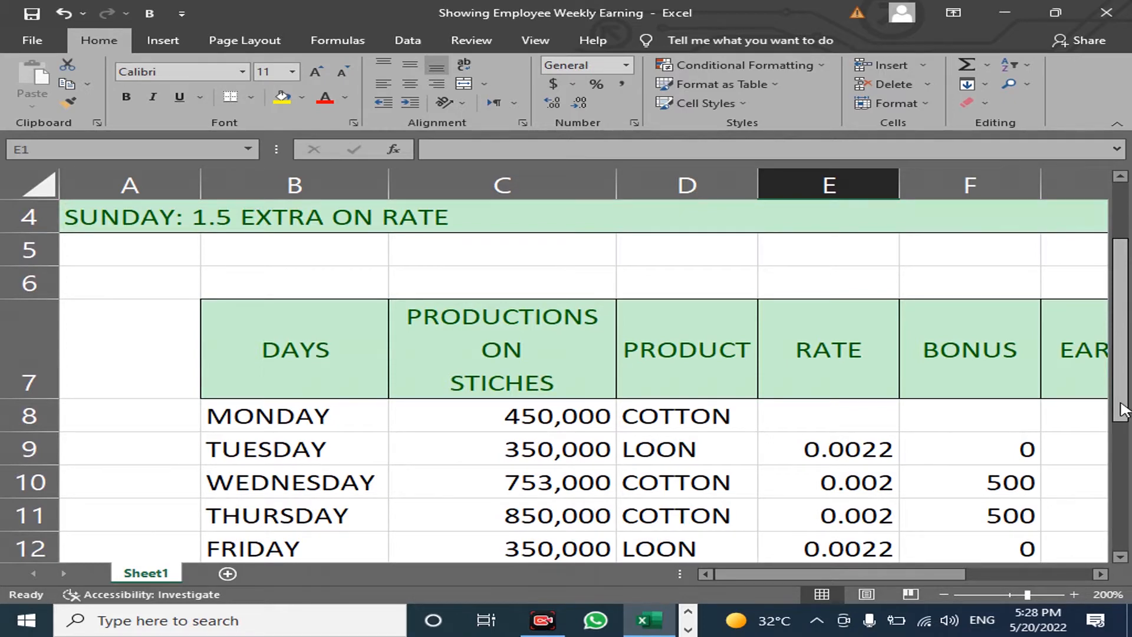
left_click(831, 418)
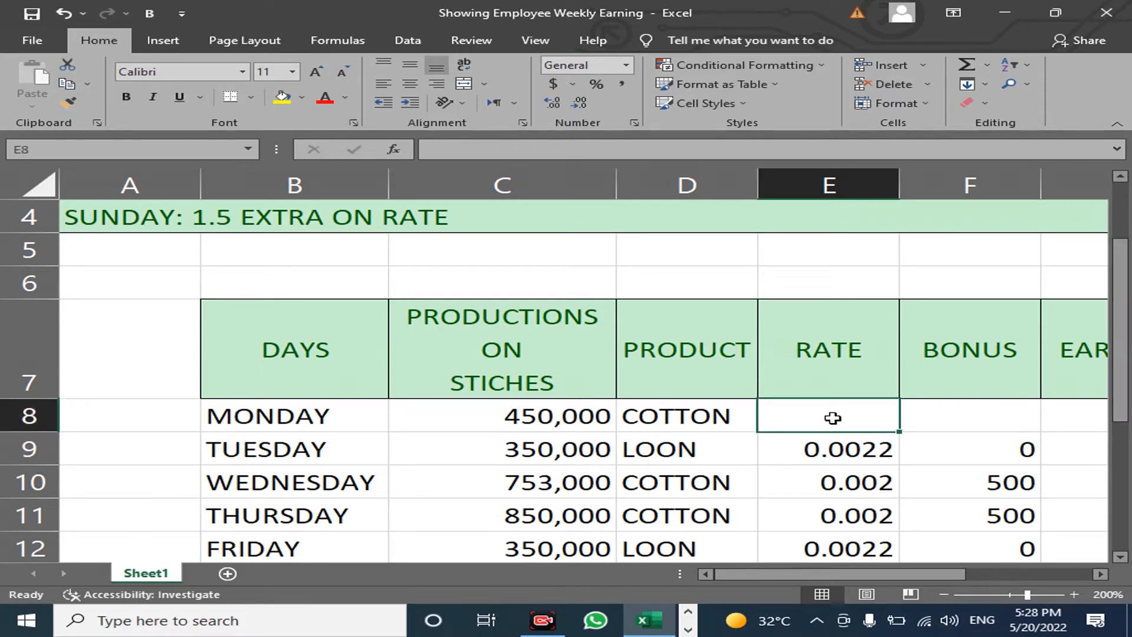
type("=if(")
key("Left")
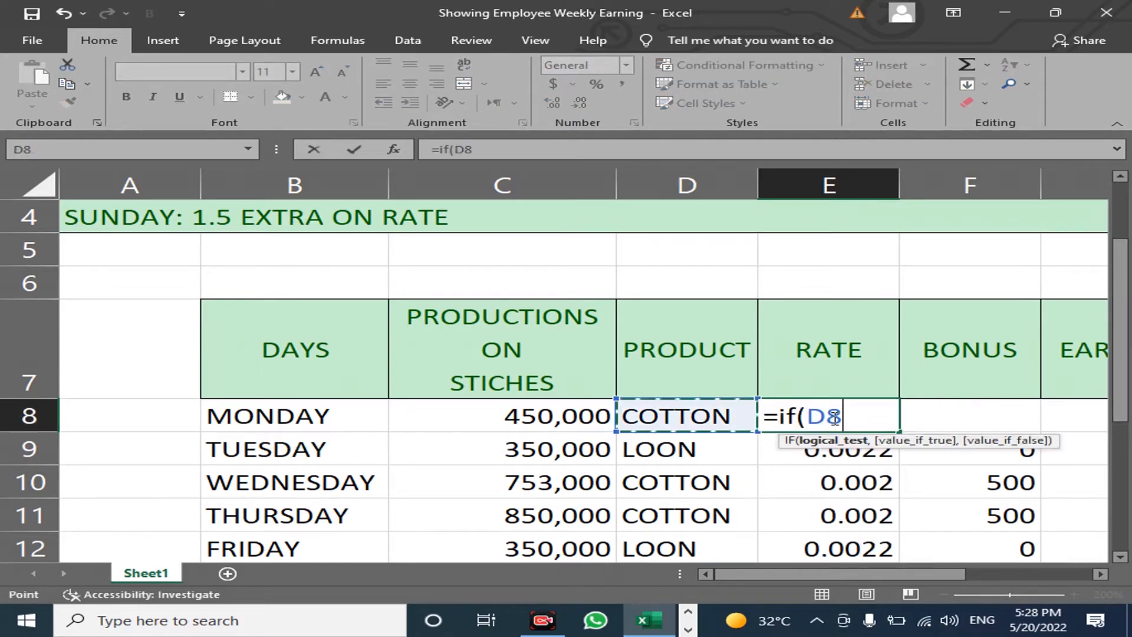
type("=\"")
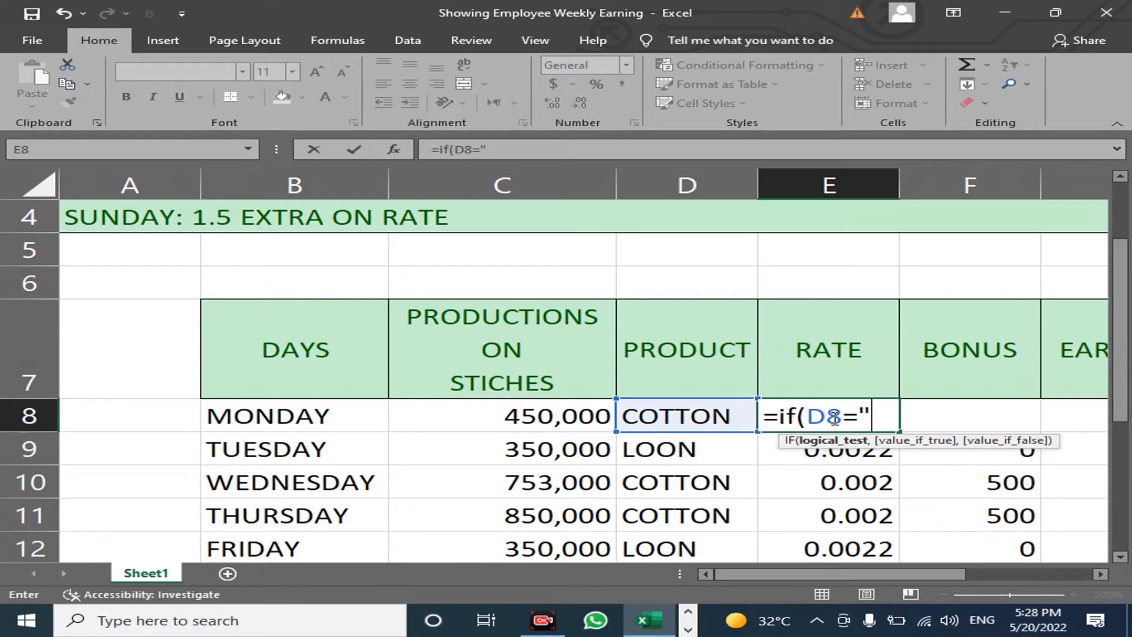
type("COTTON")
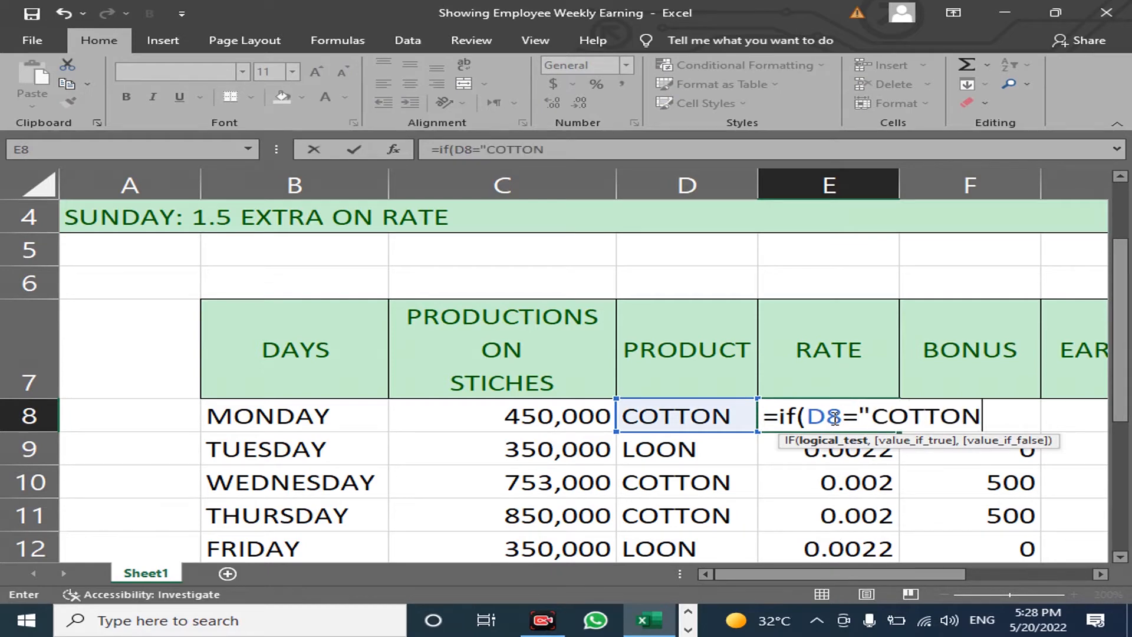
type("\",")
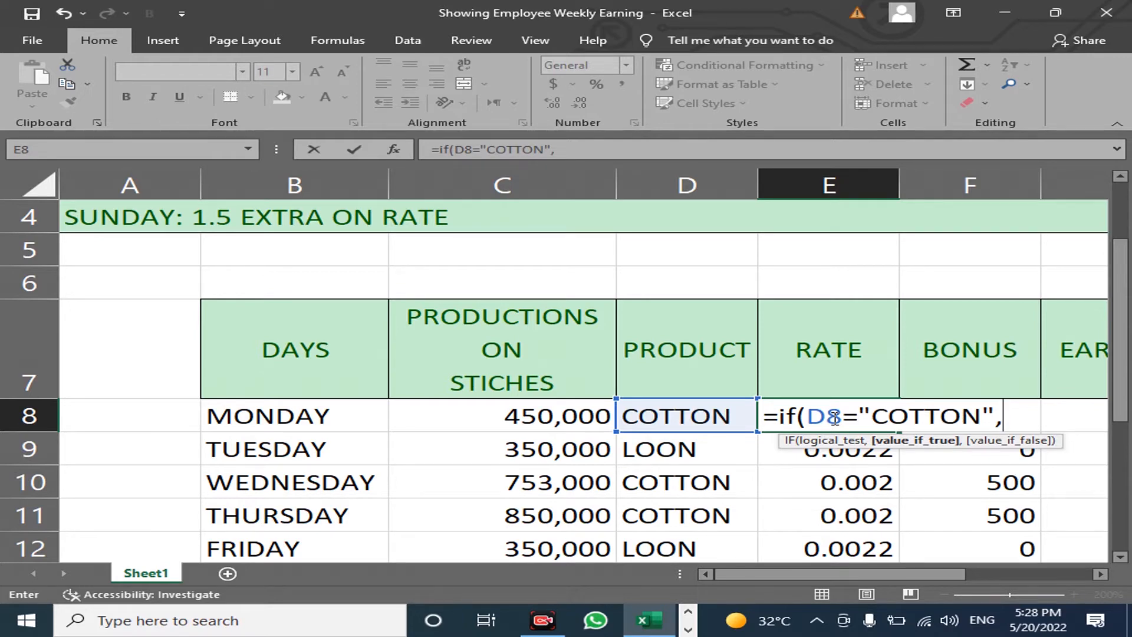
Add 200/100000 as the formula's value if true, following the cotton rate in row 2
left_click_drag(1116, 303, 1114, 247)
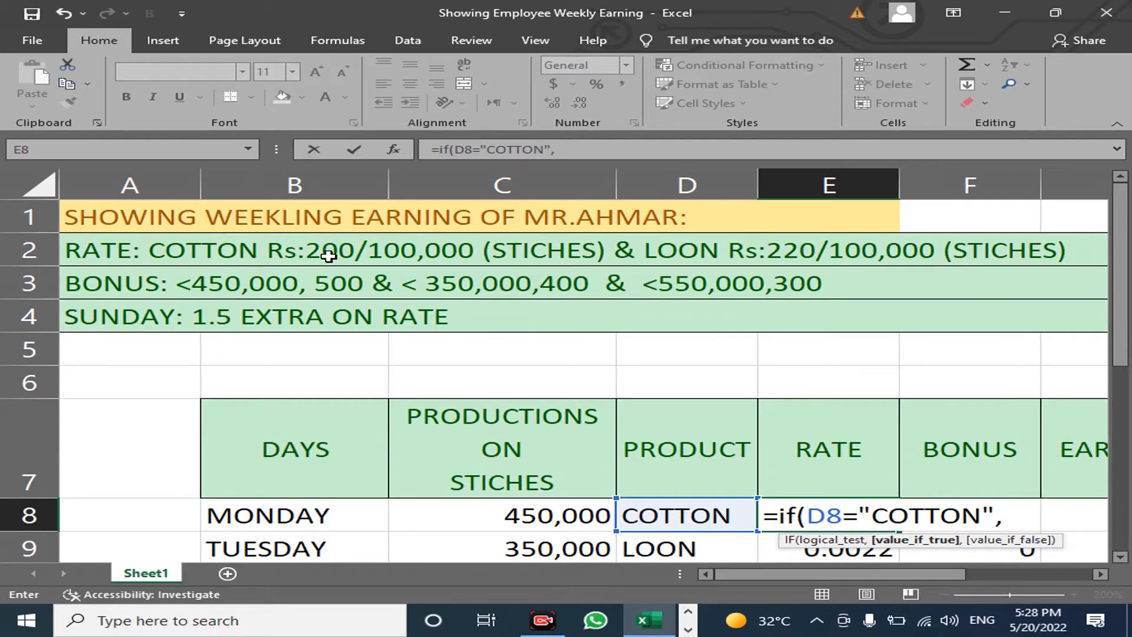
left_click_drag(1114, 301, 1115, 381)
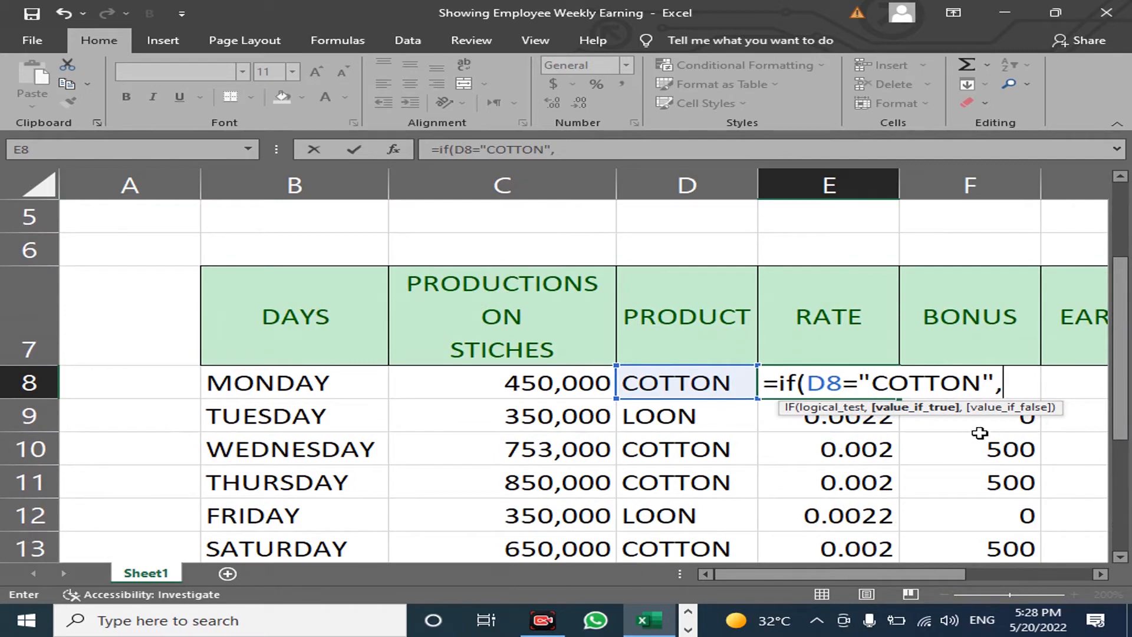
left_click_drag(1113, 408, 1110, 258)
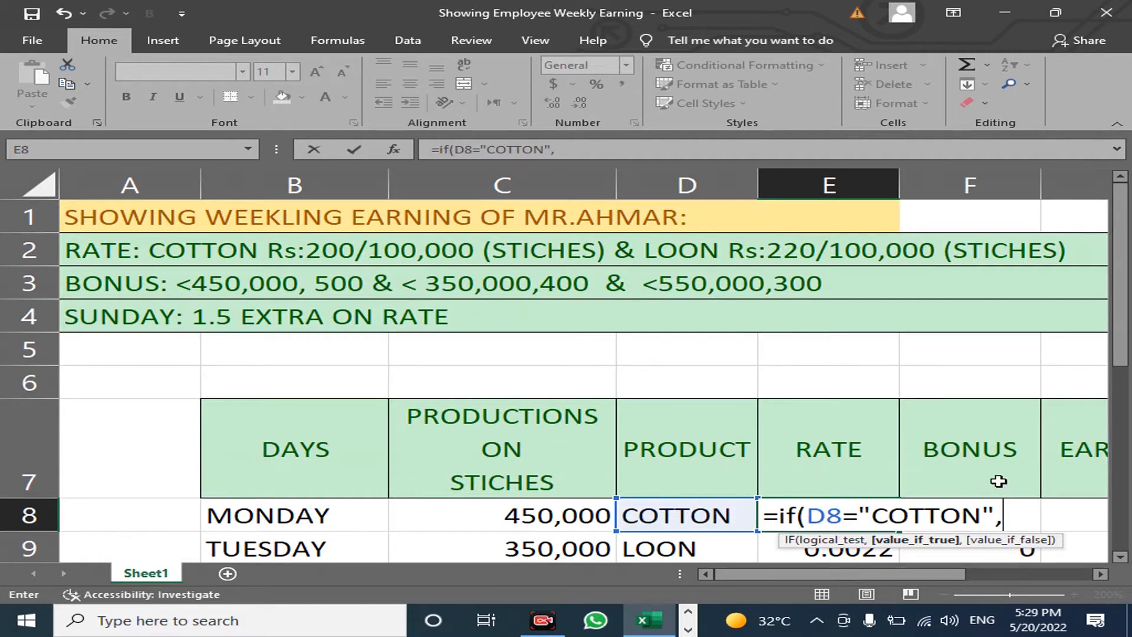
left_click(1009, 519)
type("20")
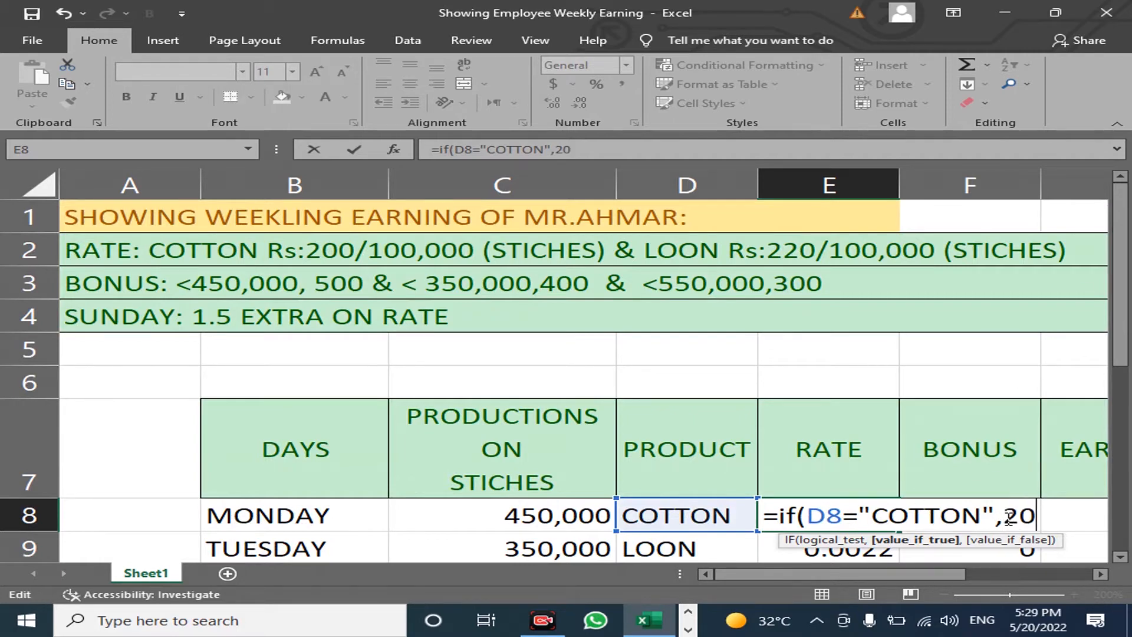
type("0/1")
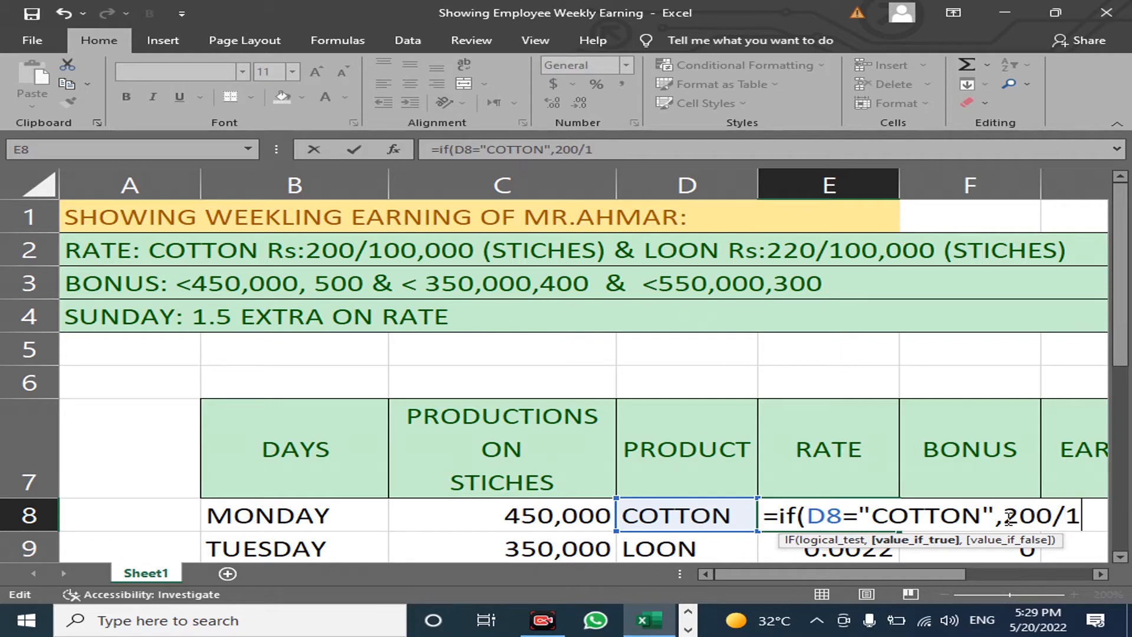
type("00000")
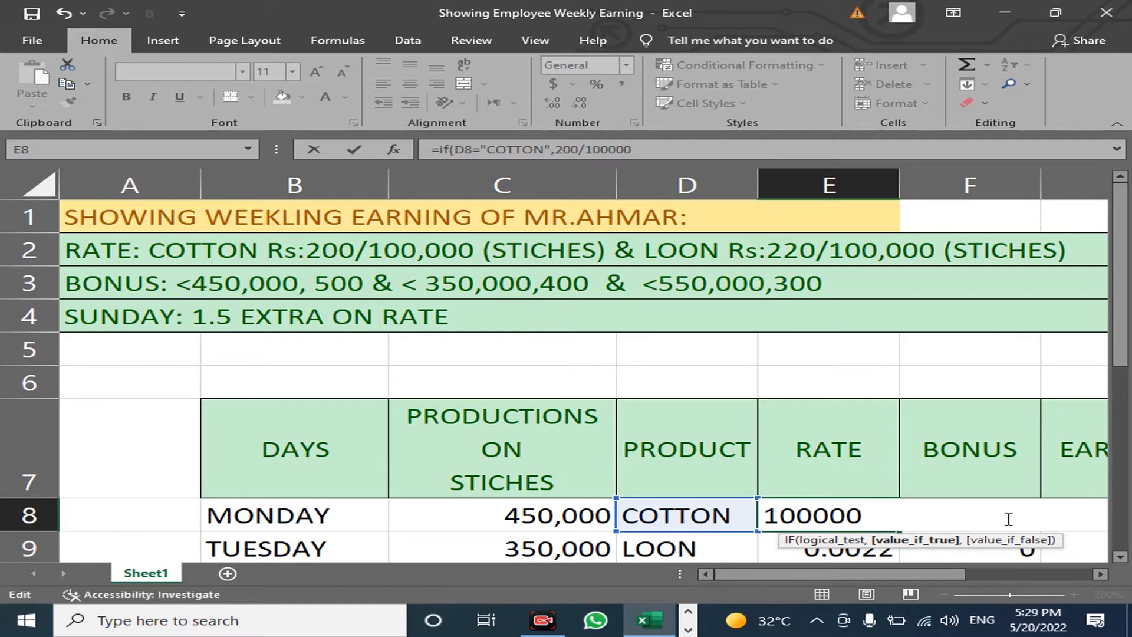
Add 220/100000 as the value if false and complete the formula =IF(D8="COTTON",200/100000,220/100000) in E8
type(",")
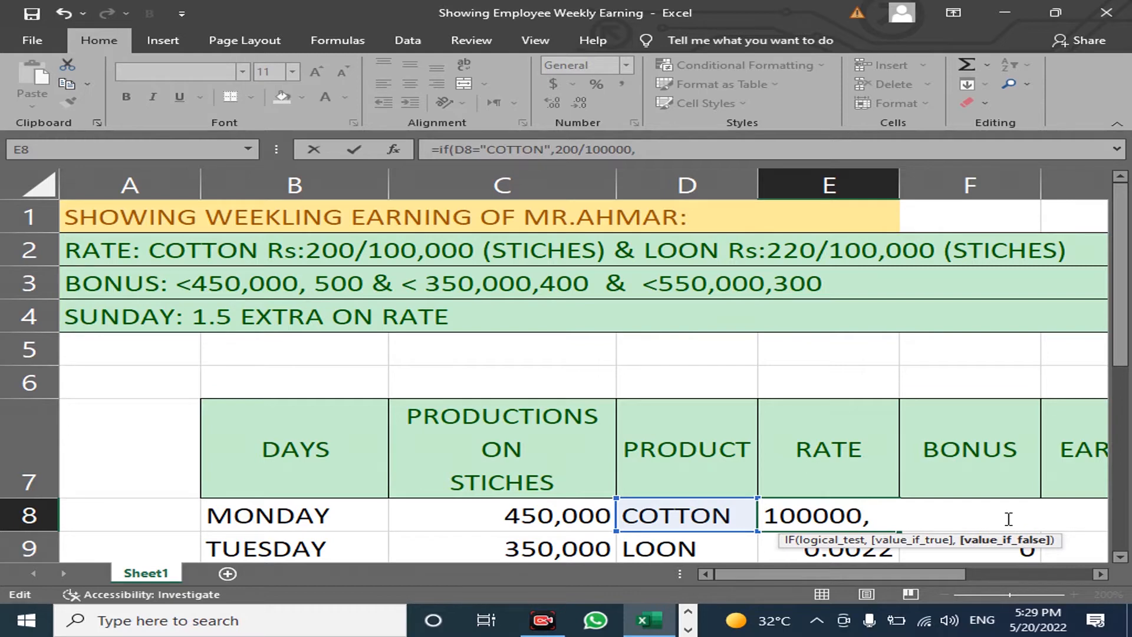
type("220")
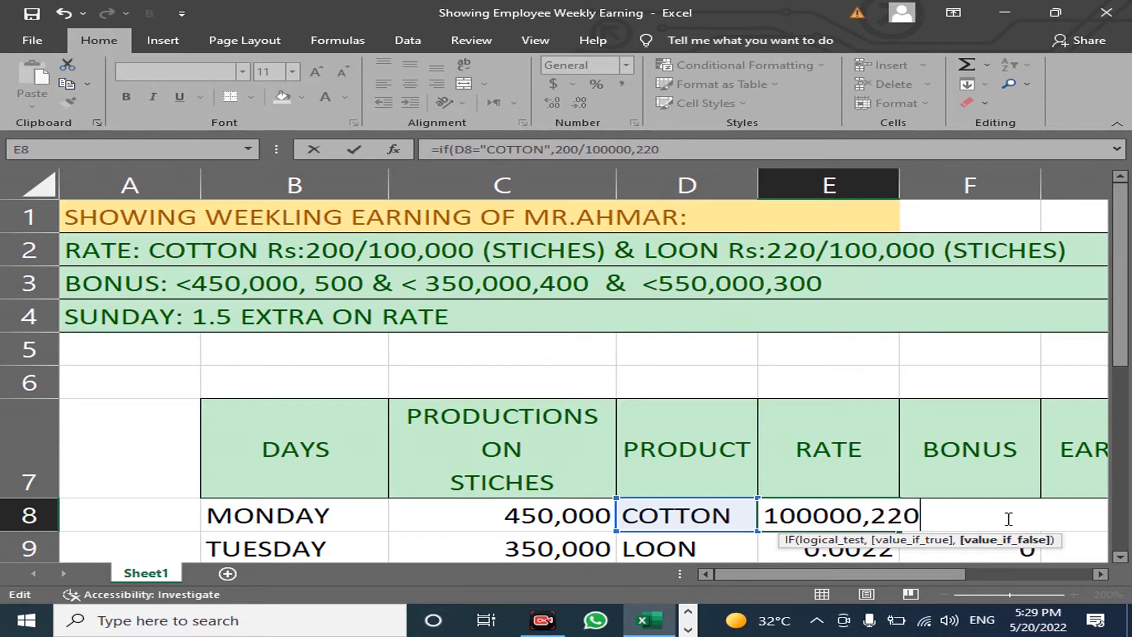
type("/1000")
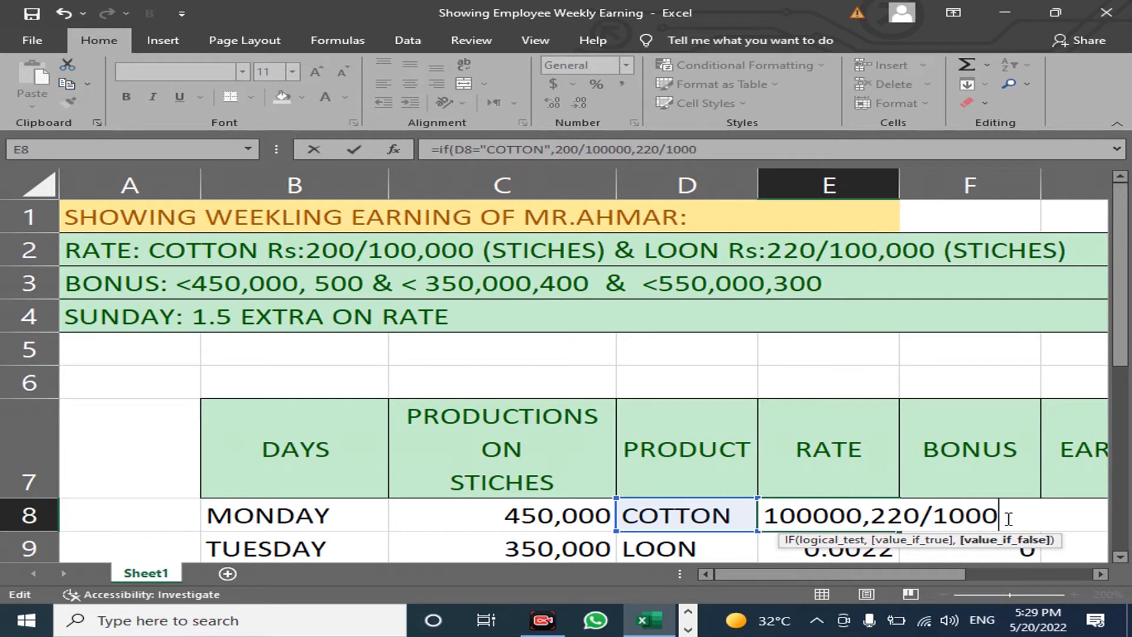
type("00)")
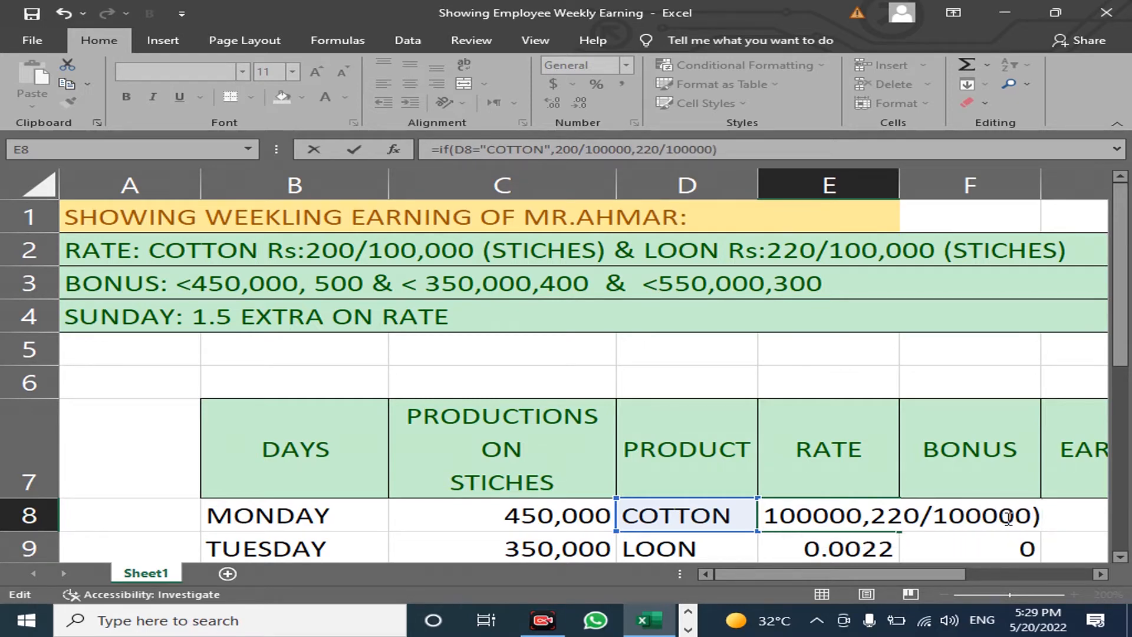
key("Return")
key("Up")
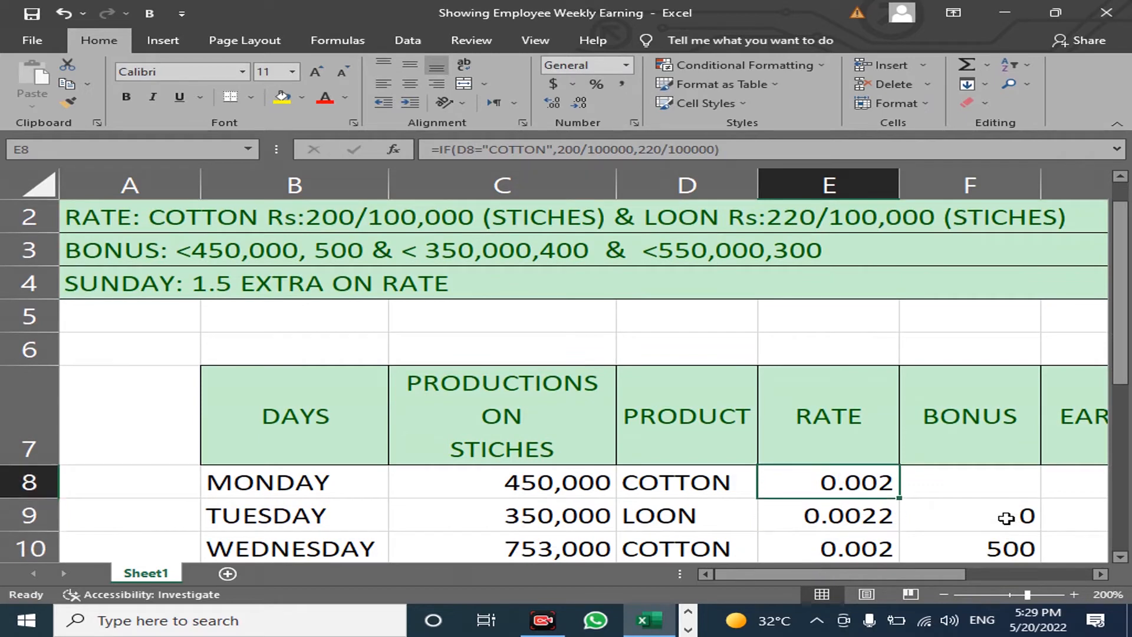
Examine Monday's day, production and product entries together with the sheet's title and the rules above the table
key("Left")
key("Right")
left_click(457, 478)
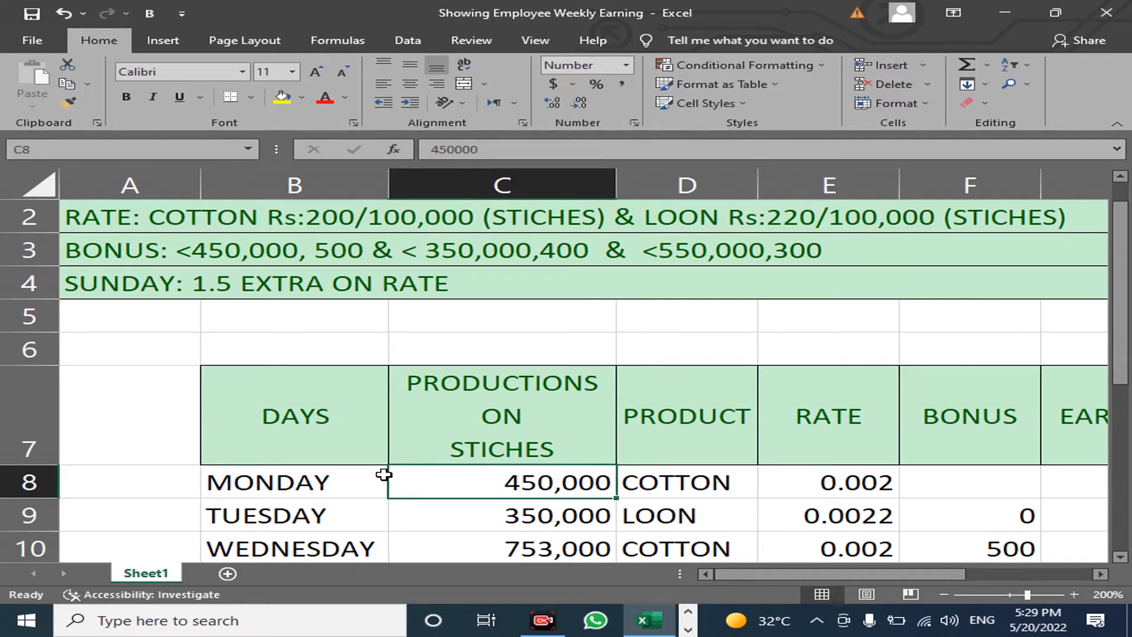
left_click(354, 474)
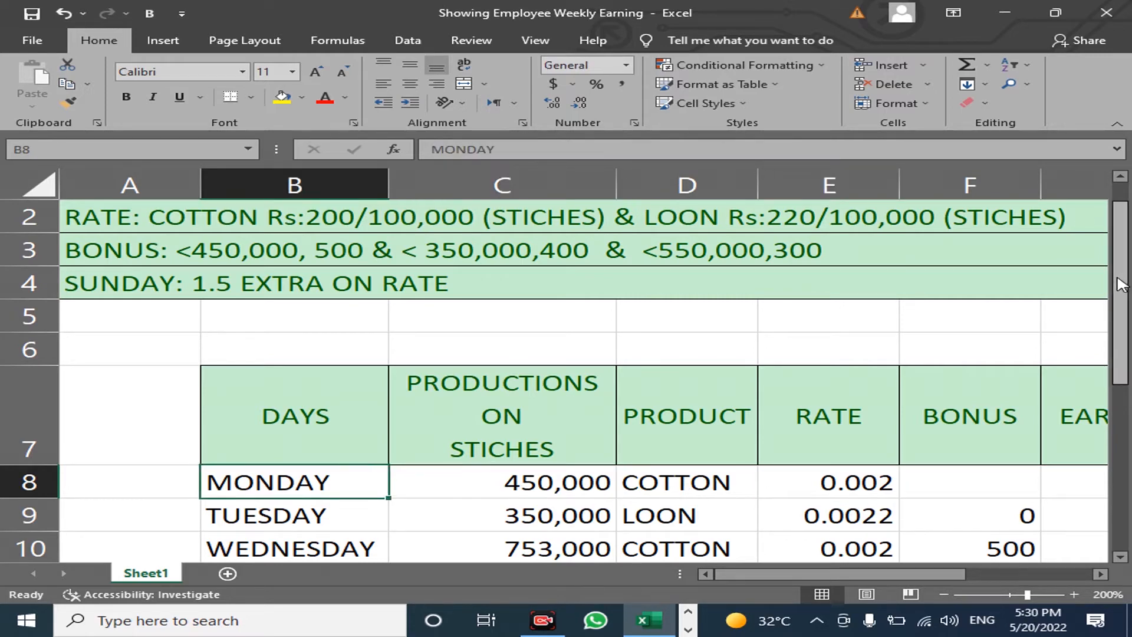
left_click_drag(1120, 281, 1118, 197)
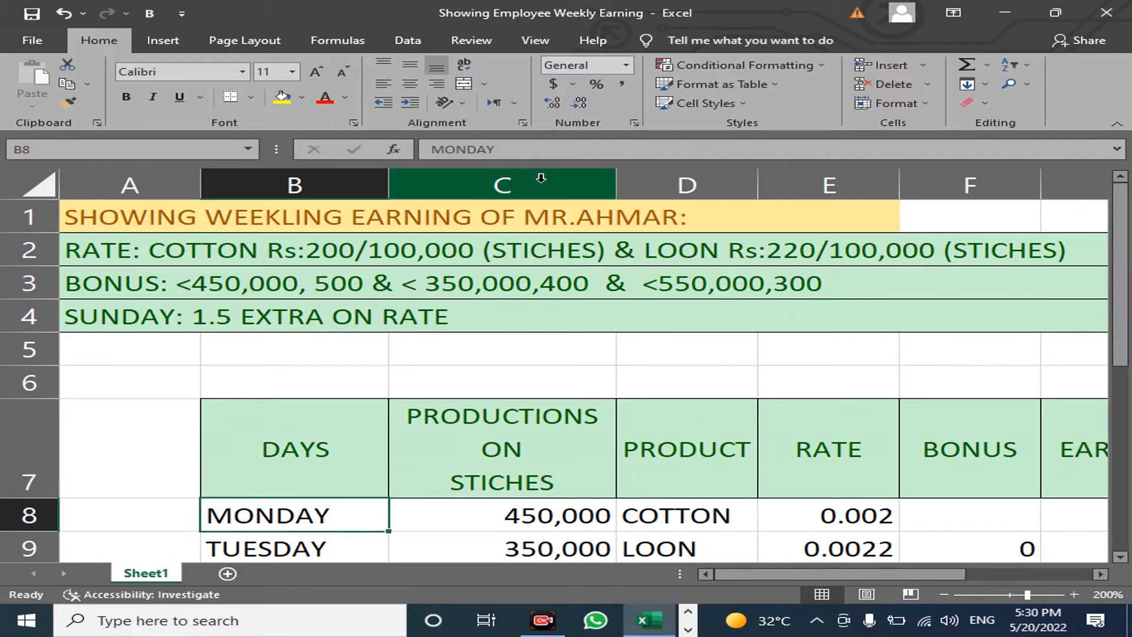
left_click(683, 222)
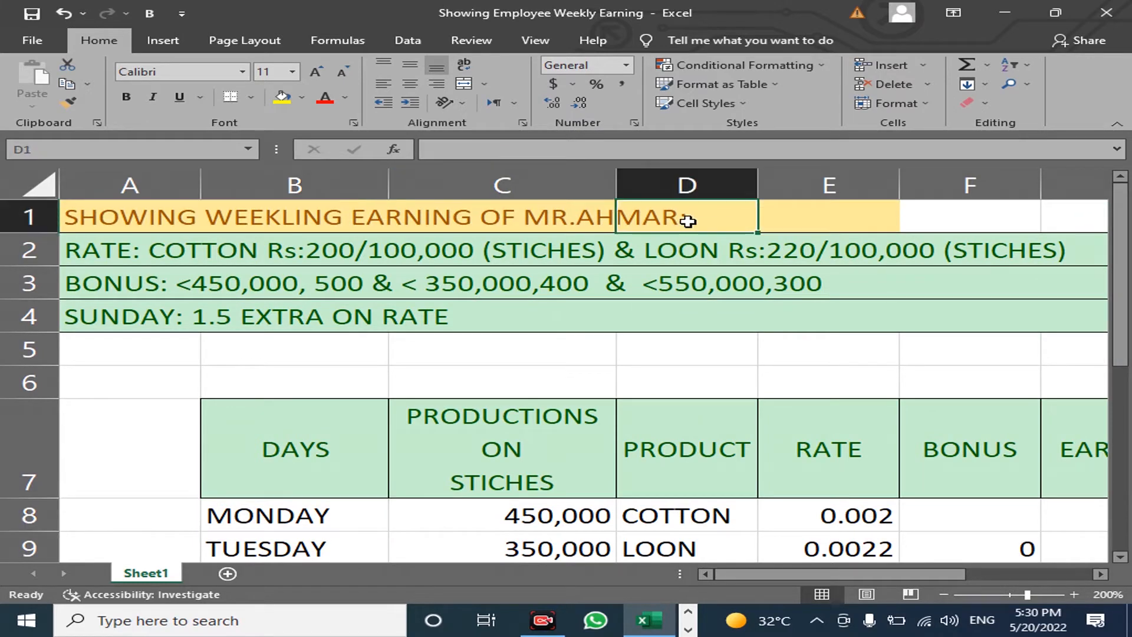
left_click(551, 212)
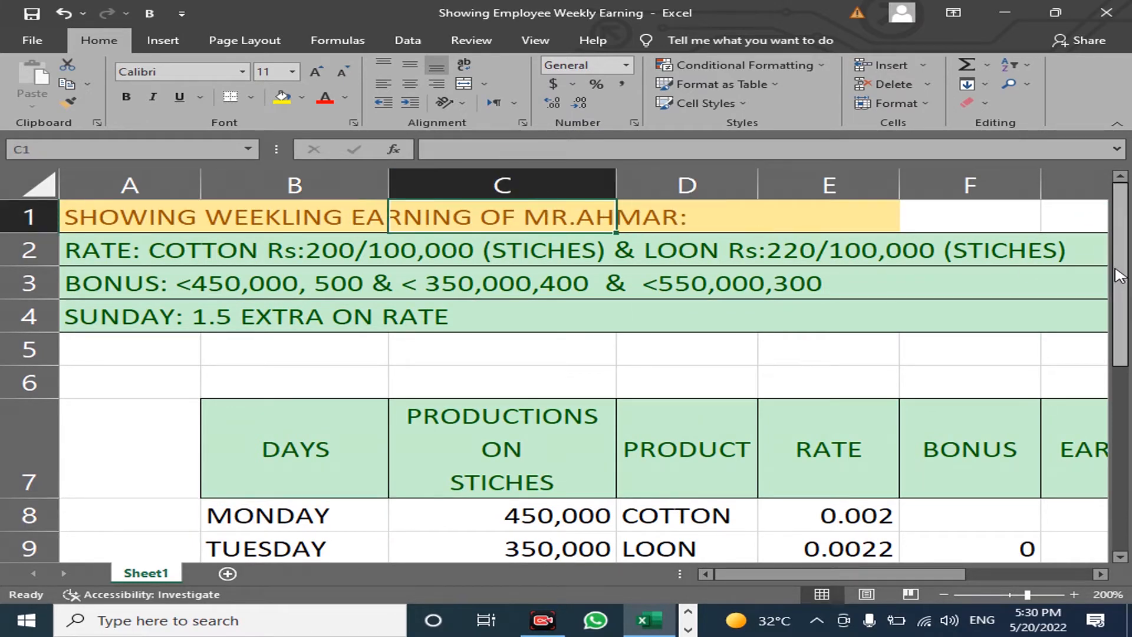
left_click_drag(1120, 271, 1124, 352)
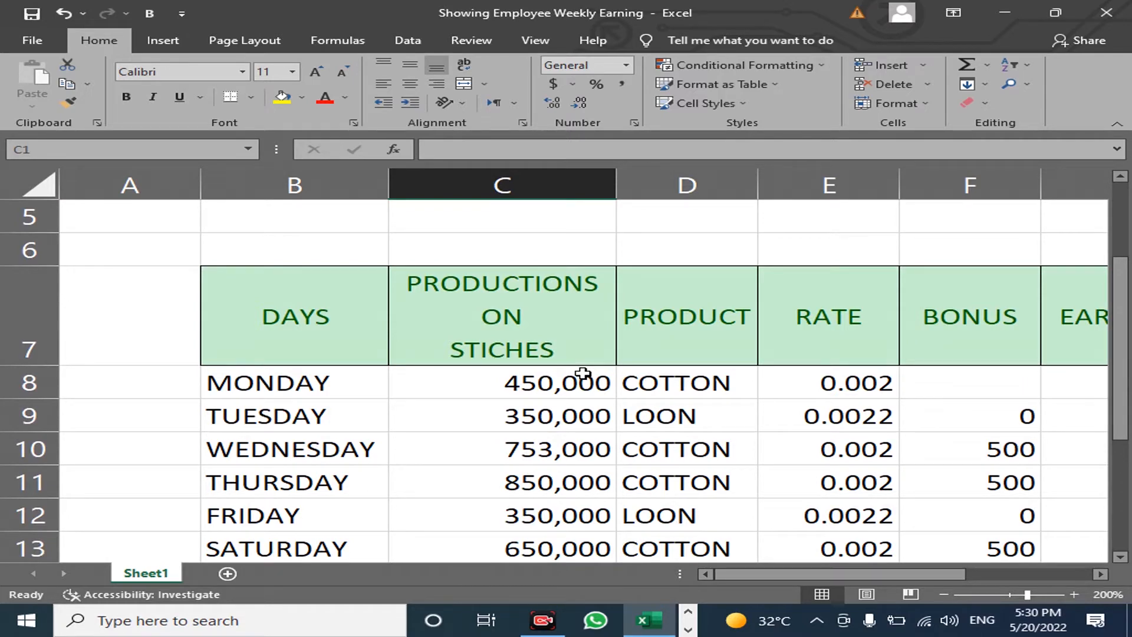
left_click(622, 381)
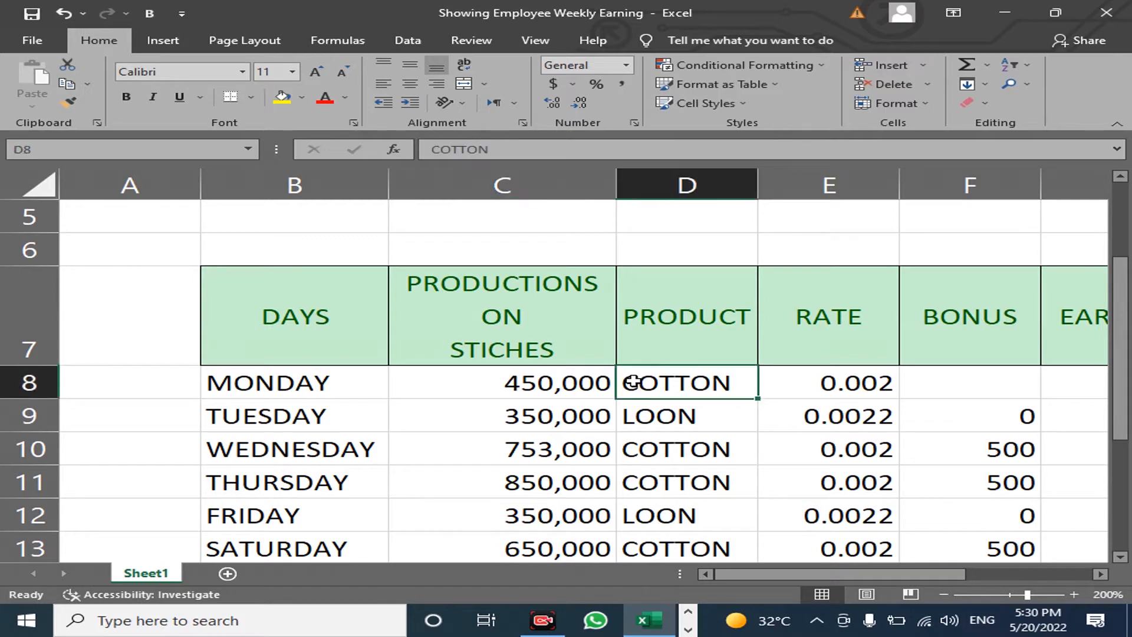
left_click(554, 384)
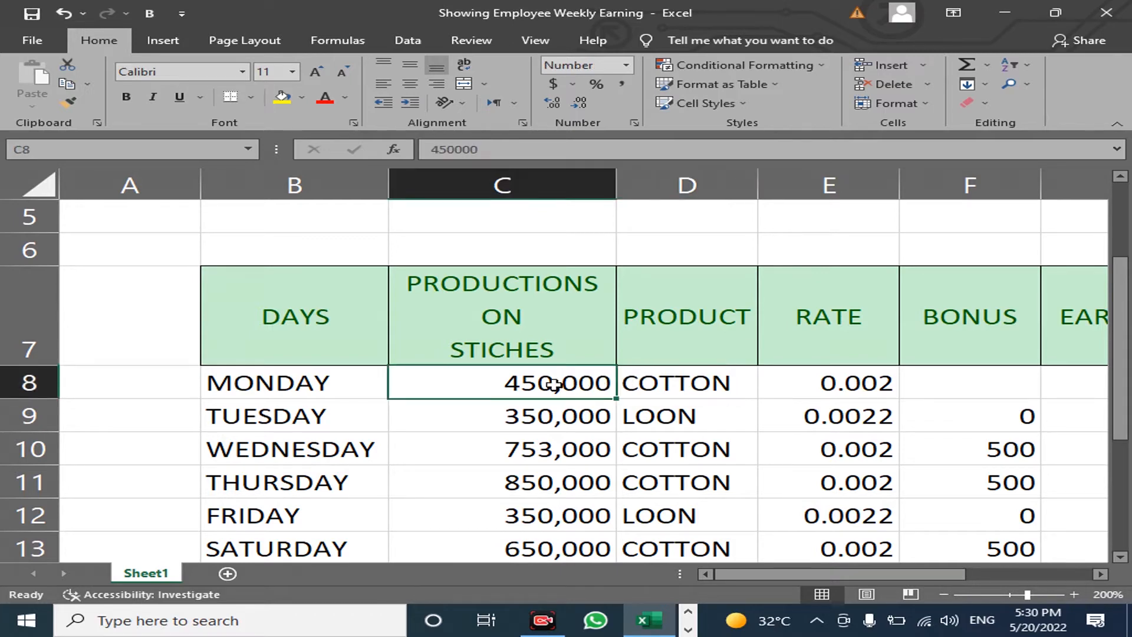
left_click(463, 381)
left_click(627, 388)
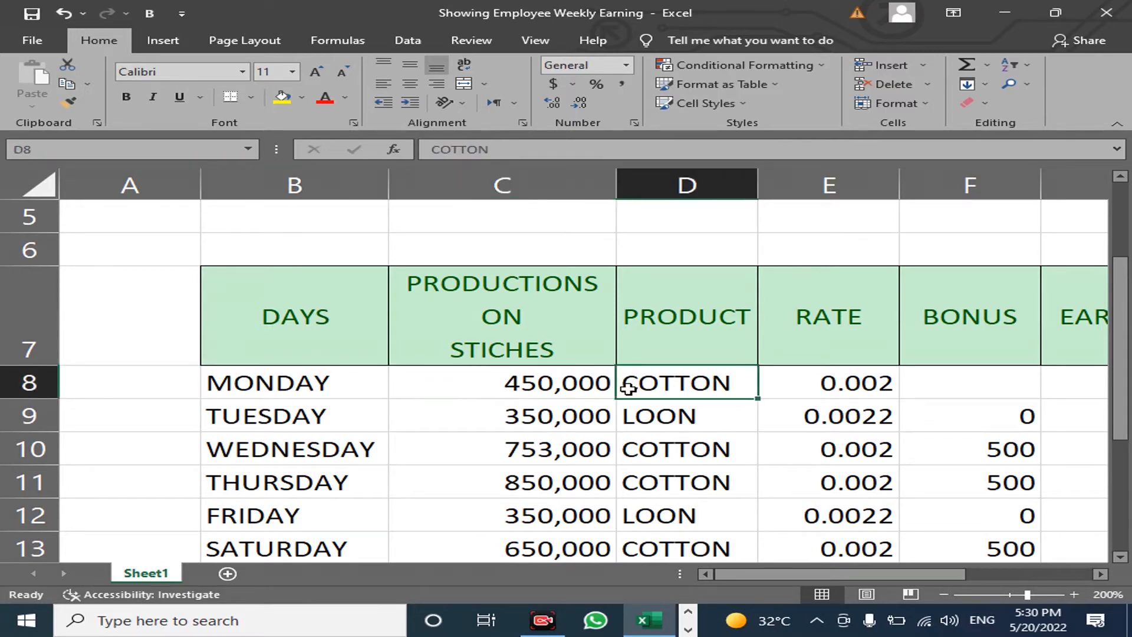
Examine Monday's rate formula and empty bonus cell, together with the bonus rules in row 3 above the table
left_click(827, 379)
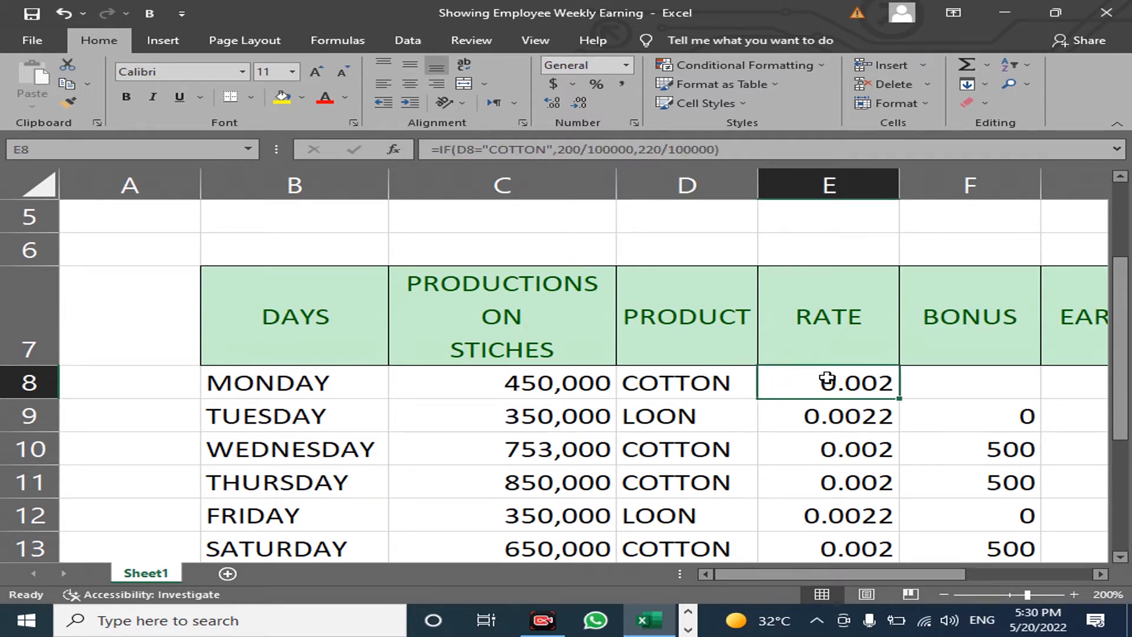
left_click(960, 386)
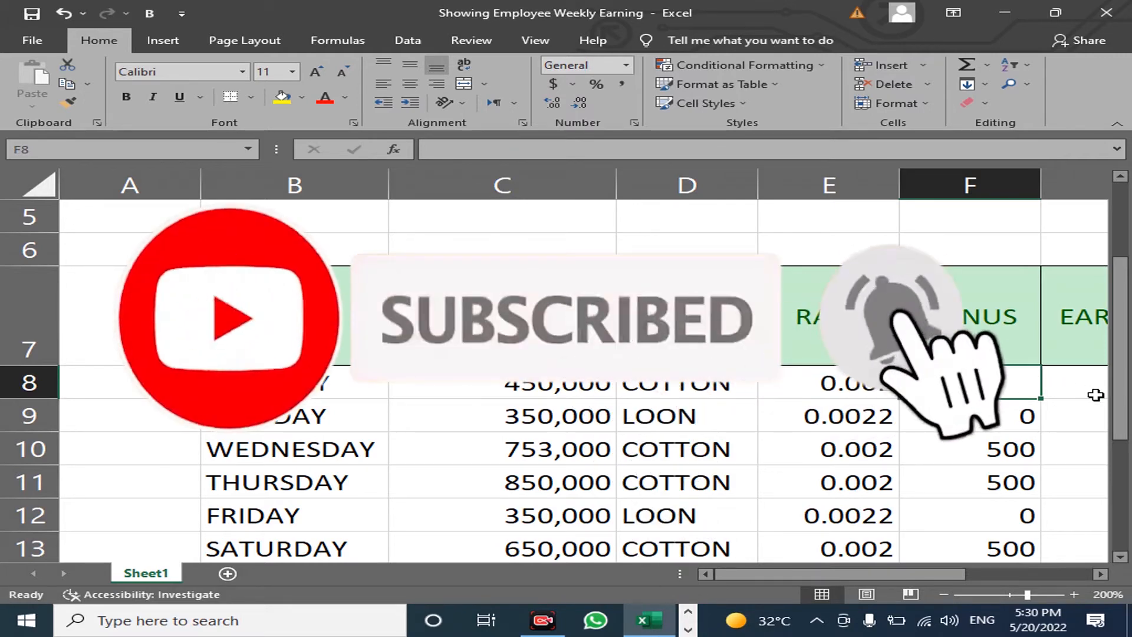
left_click_drag(1120, 386, 1120, 315)
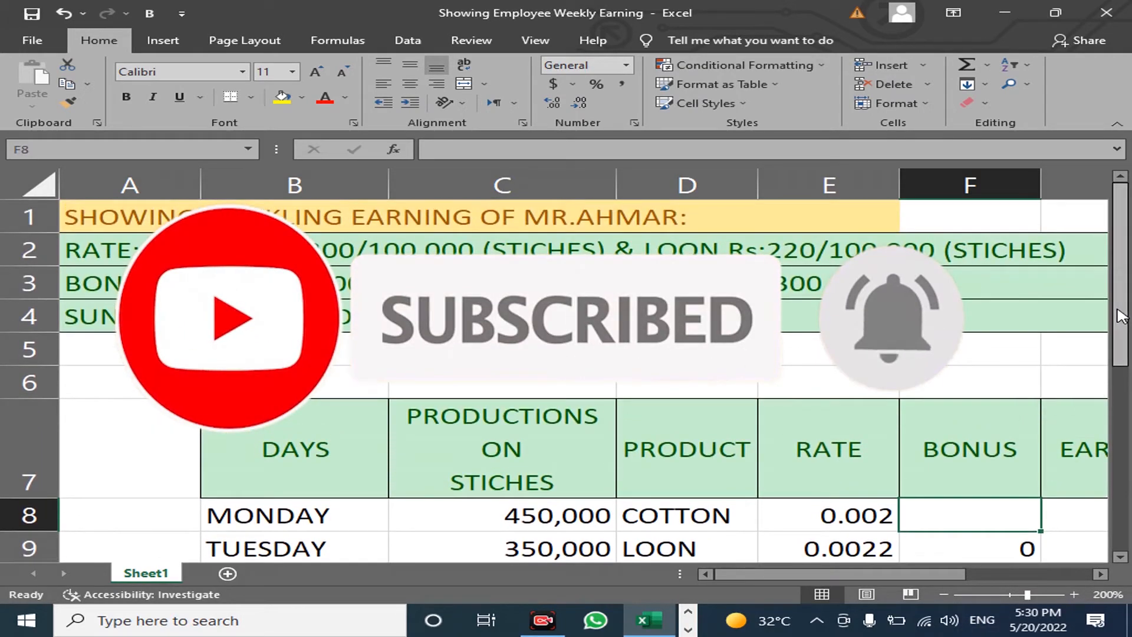
left_click(553, 287)
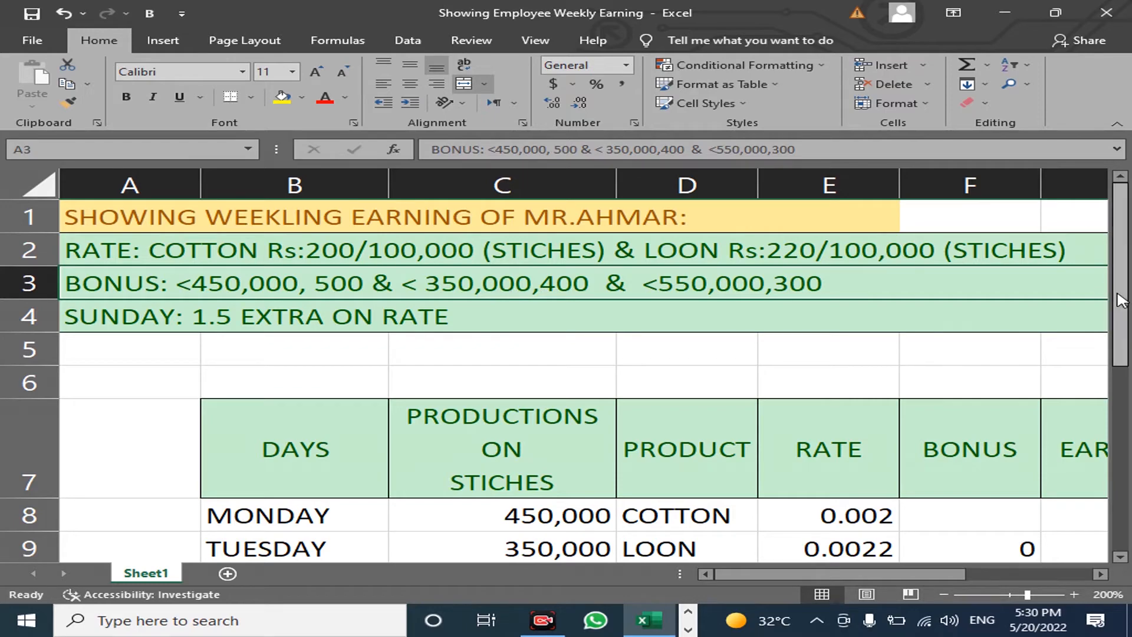
left_click_drag(1125, 313, 1124, 327)
left_click(954, 469)
left_click(696, 271)
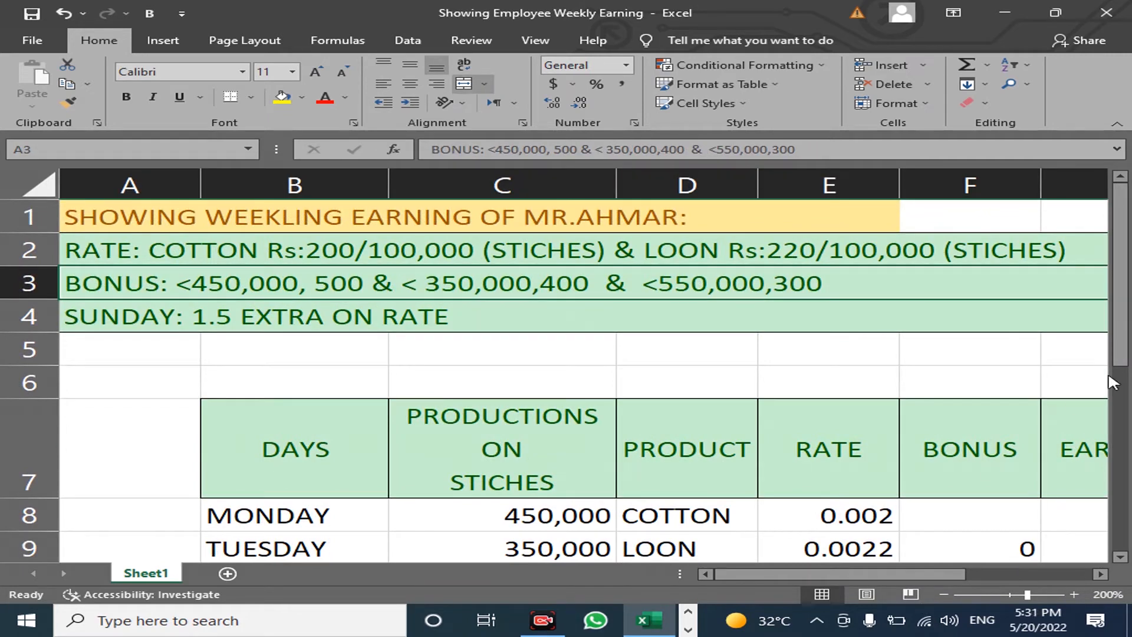
left_click_drag(1123, 328, 1123, 383)
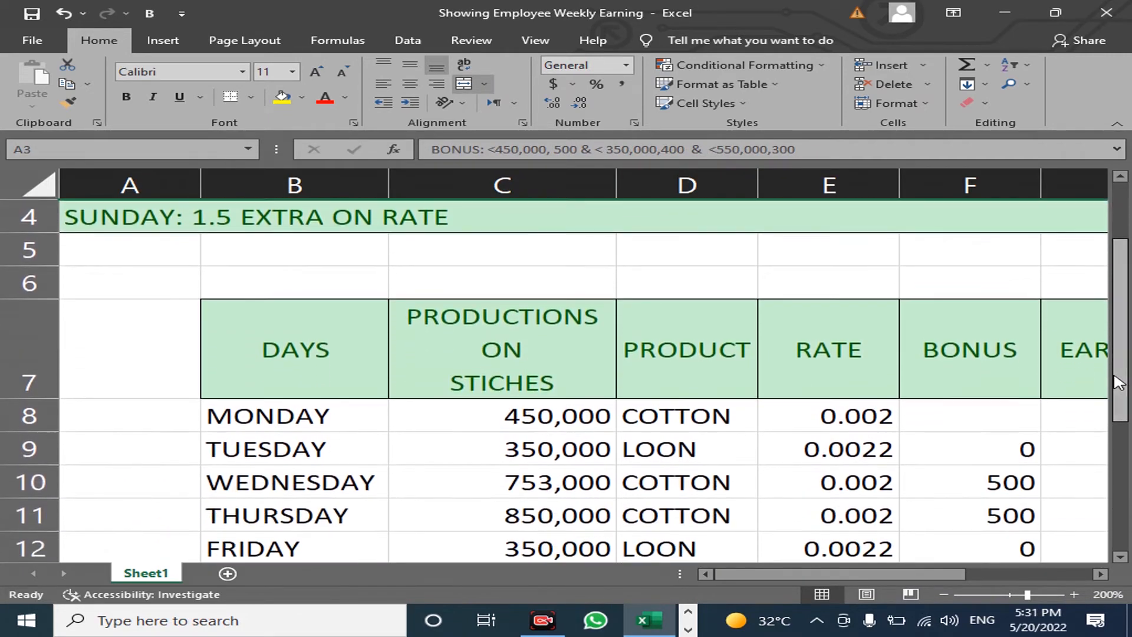
Start an IF formula in Monday's bonus cell F8 that returns 300 when the production in C8 is greater than 550000
left_click(998, 405)
scroll(998, 405, "right", 2)
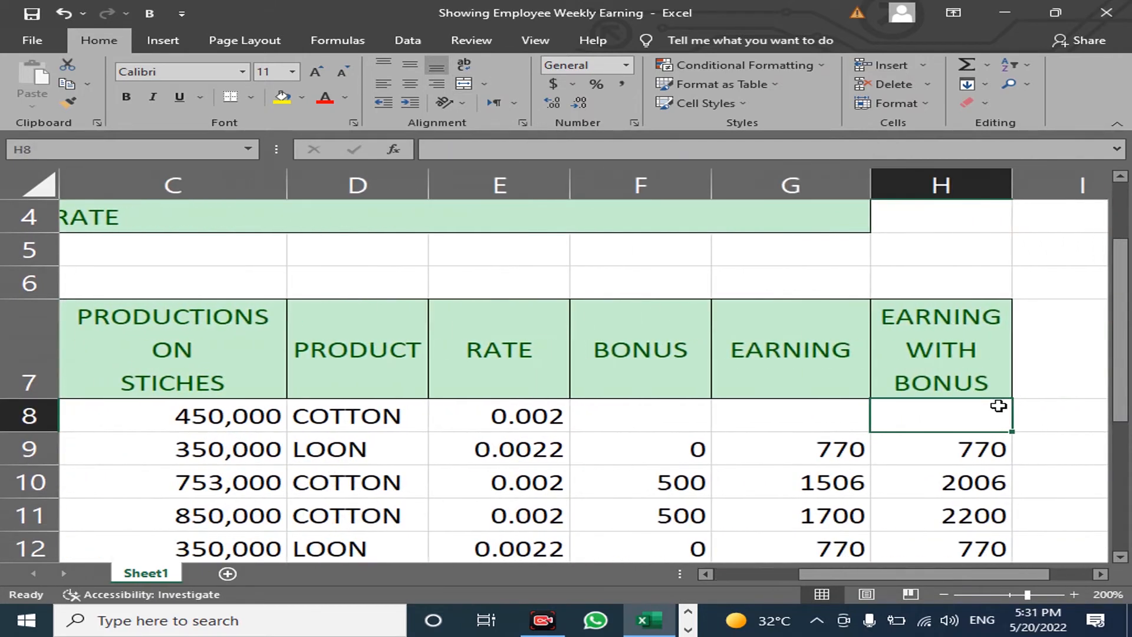
type("=IF")
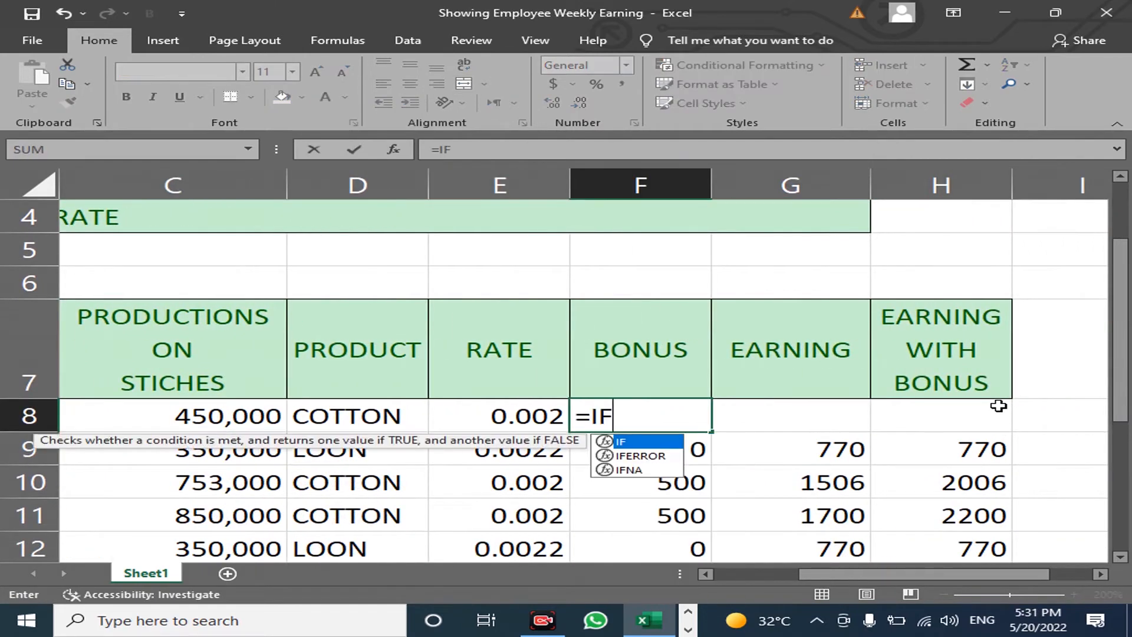
type("(")
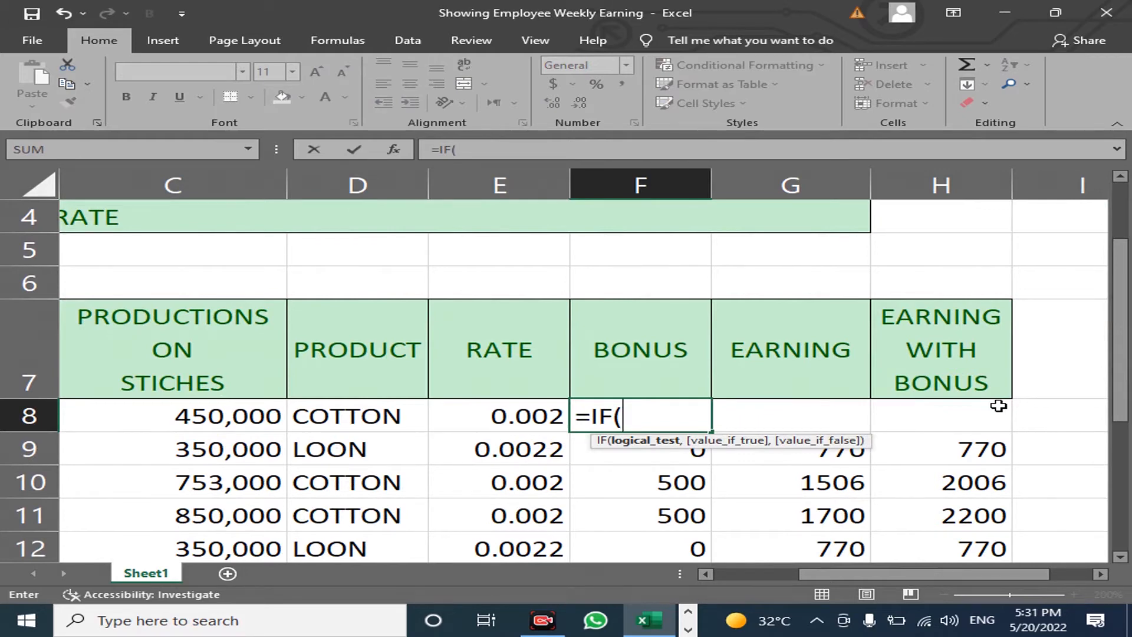
key("Left")
key("Left")
key("Left")
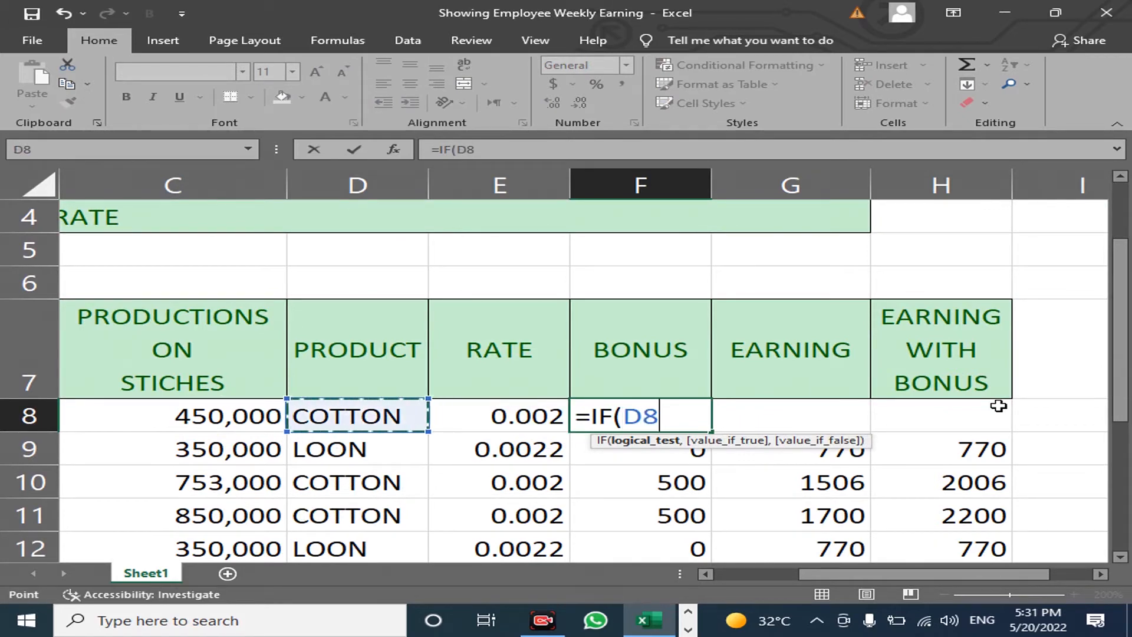
type(">")
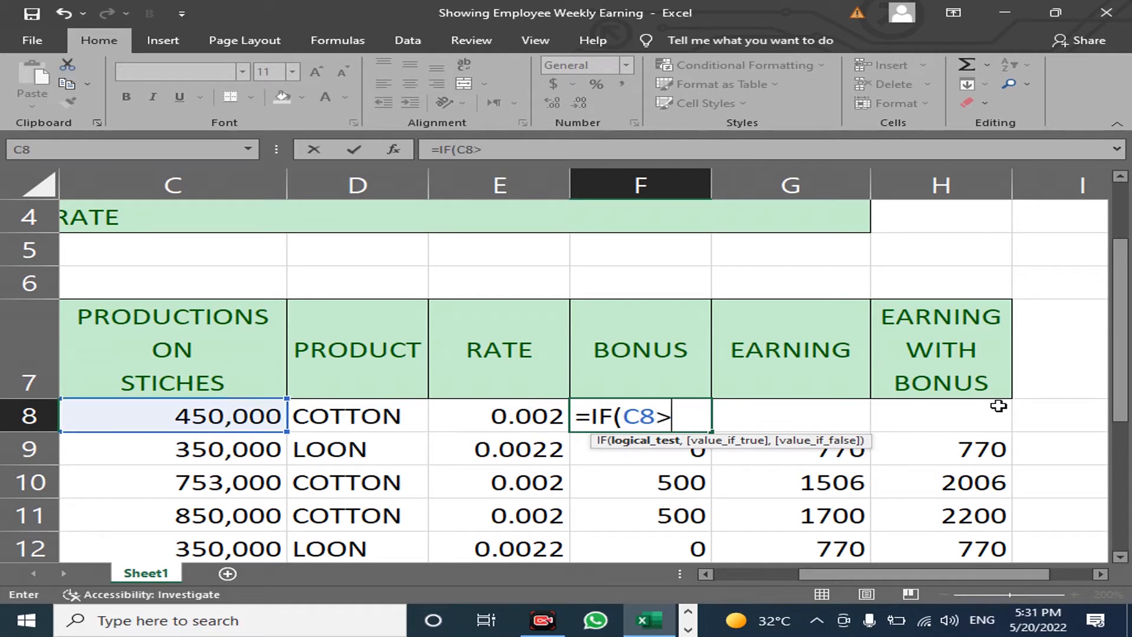
type("5500")
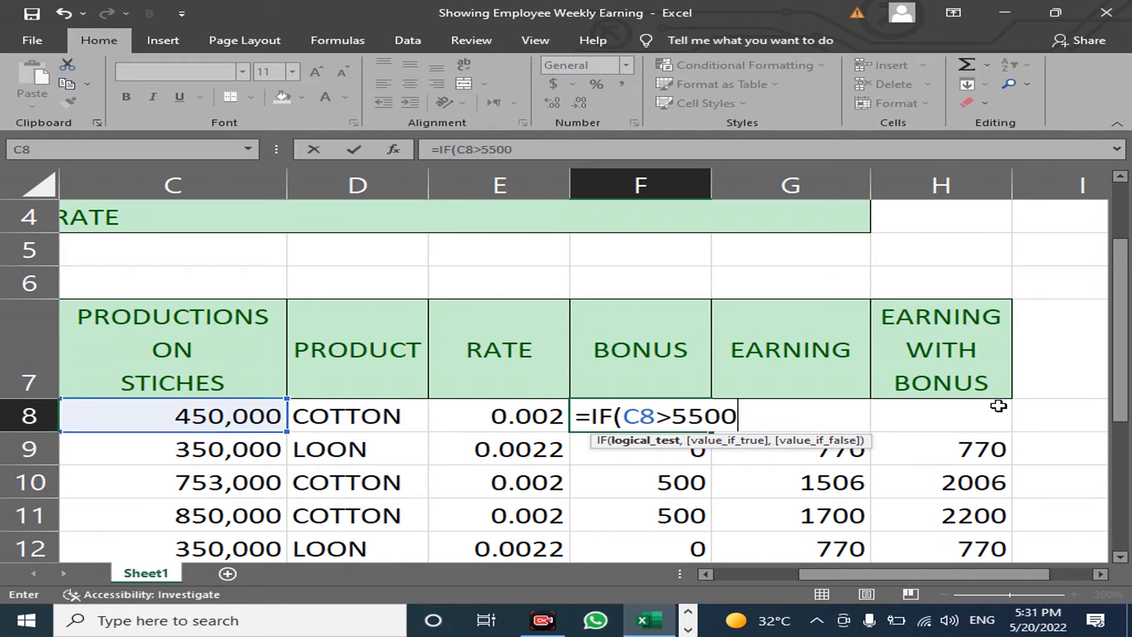
type("00,")
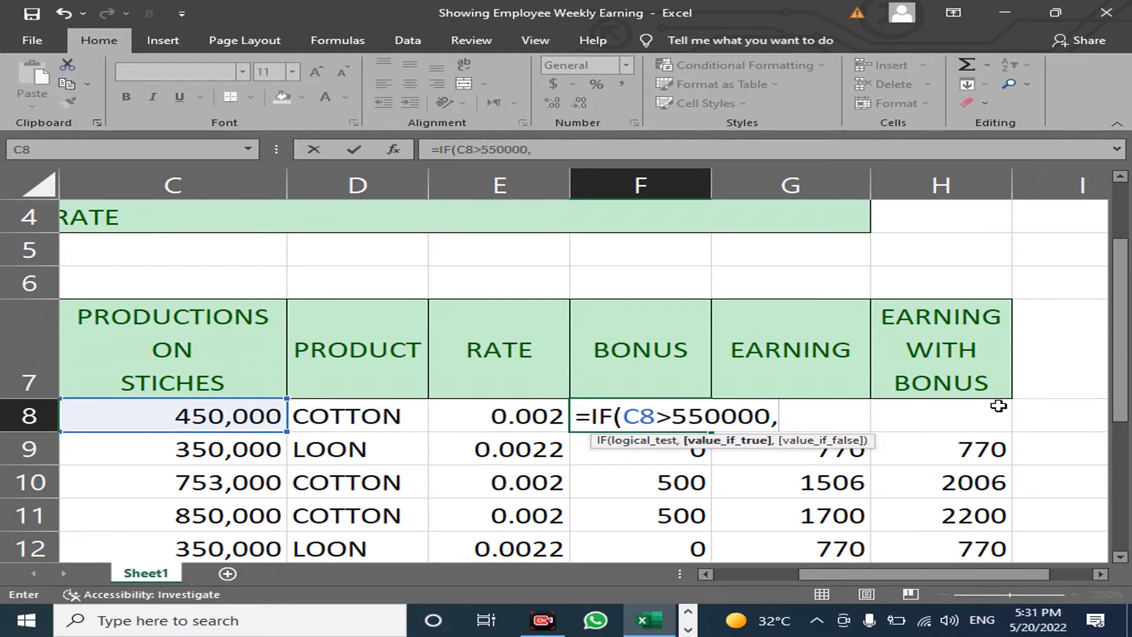
type("300")
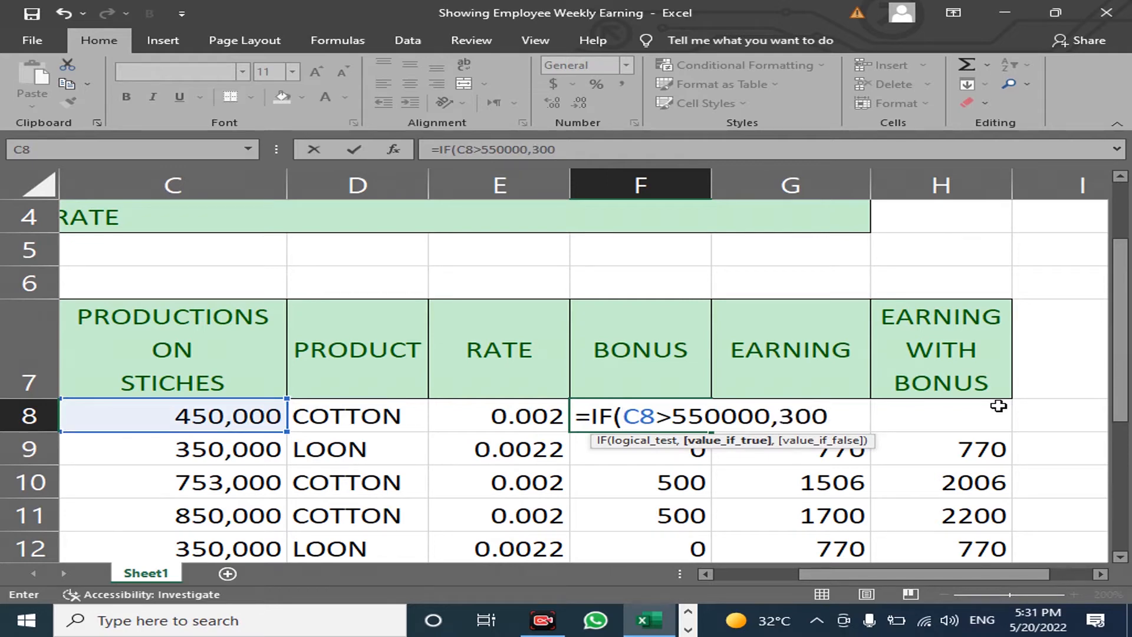
Nest a second IF in the F8 bonus formula that returns 500 when C8 is greater than 450000
type(",IF(")
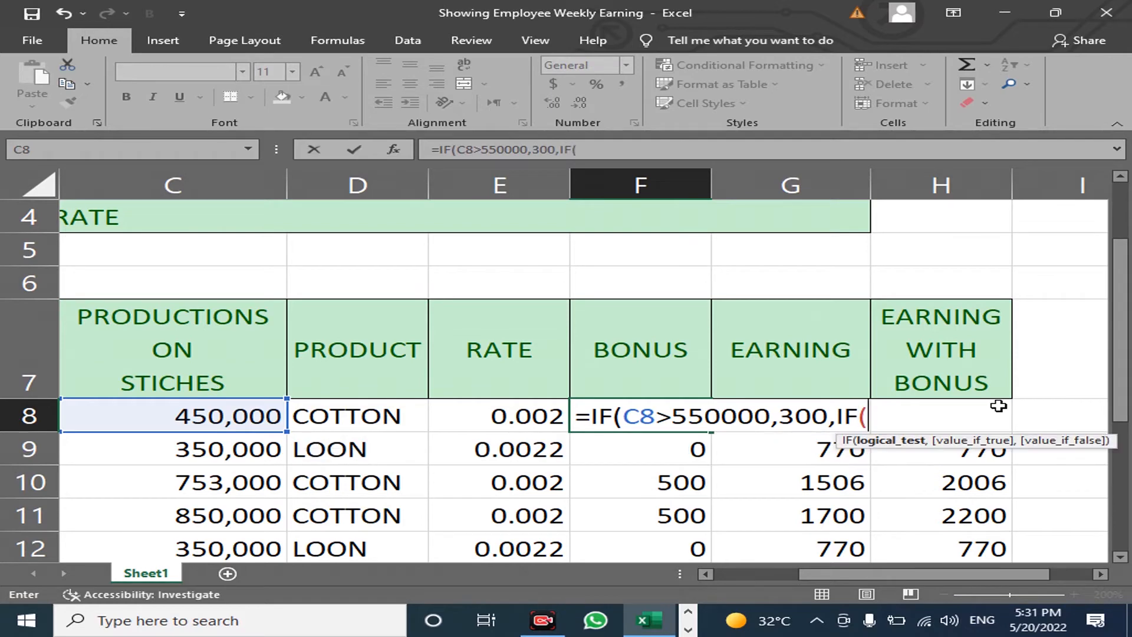
key("Left")
key("Left")
key("Left")
type(">")
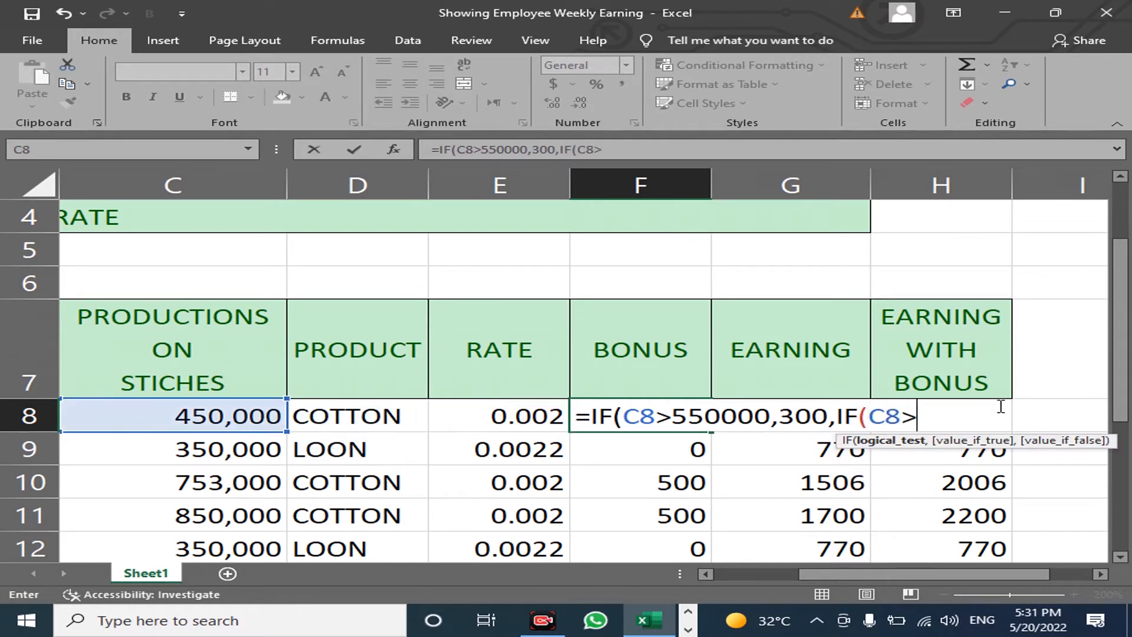
type("450000")
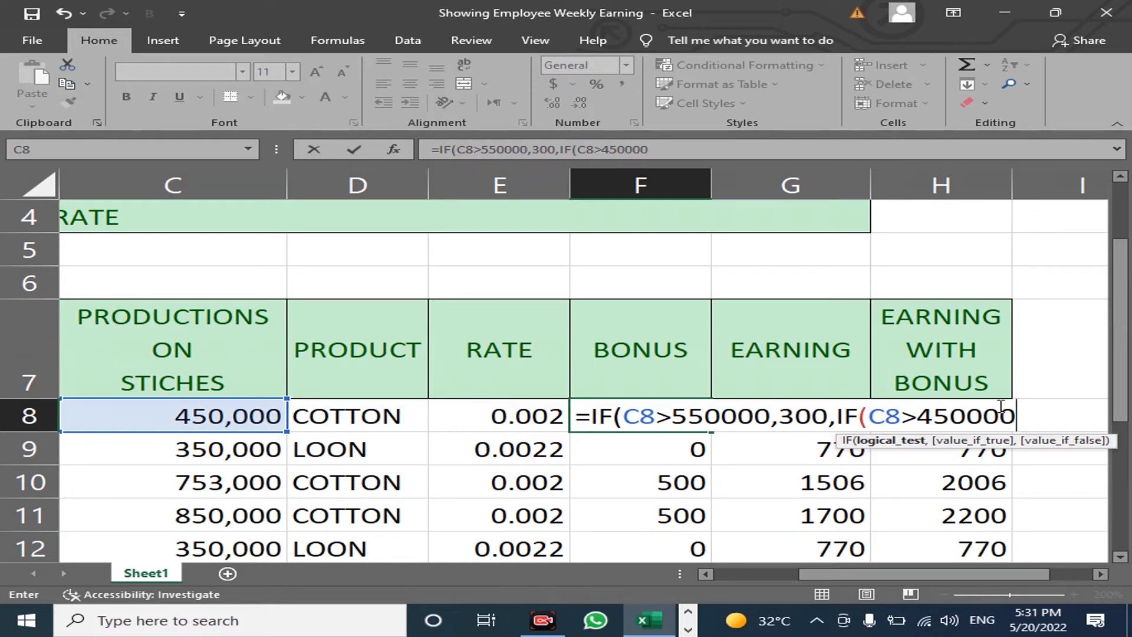
type(",500")
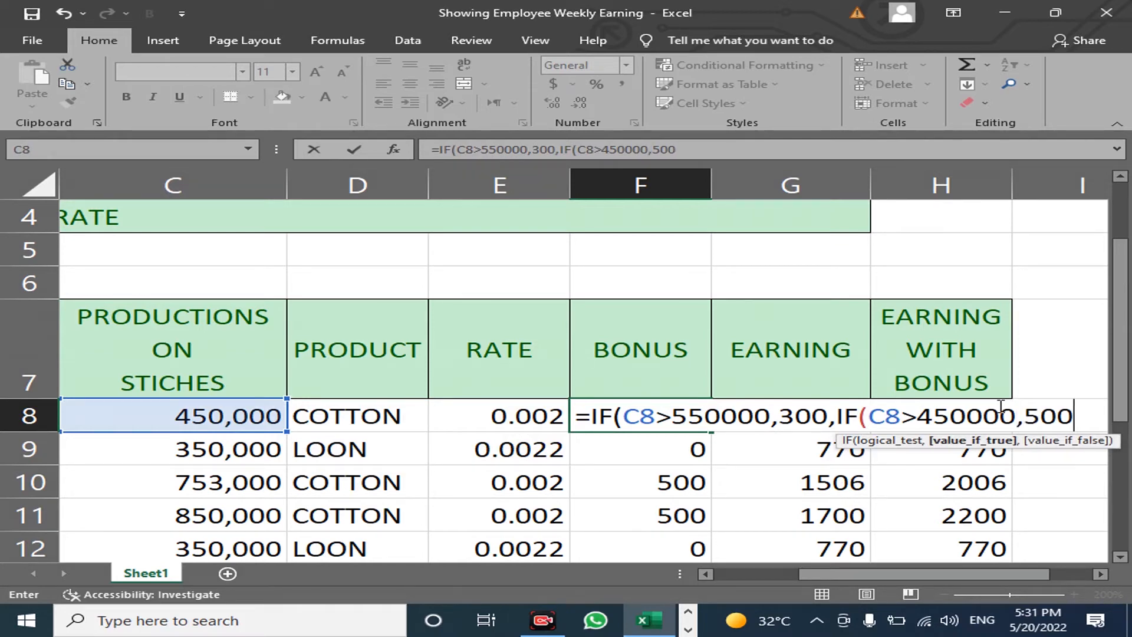
type(",")
key("BackSpace")
left_click_drag(1118, 371, 1098, 401)
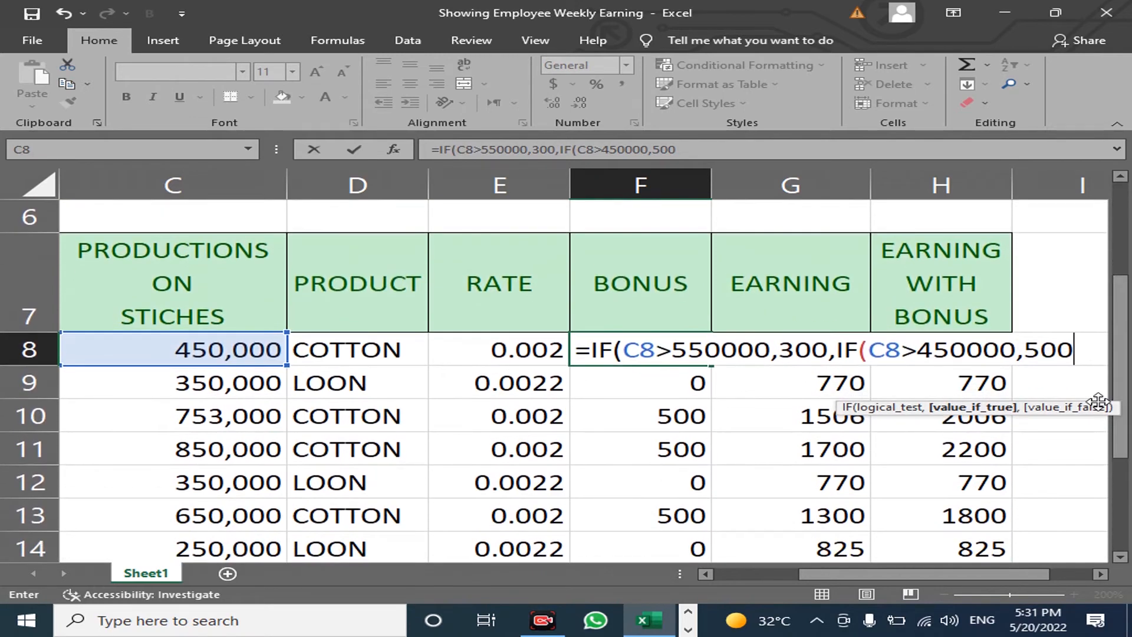
Nest a third IF in the F8 bonus formula that returns 400 when C8 is greater than 350000
type(",IF(")
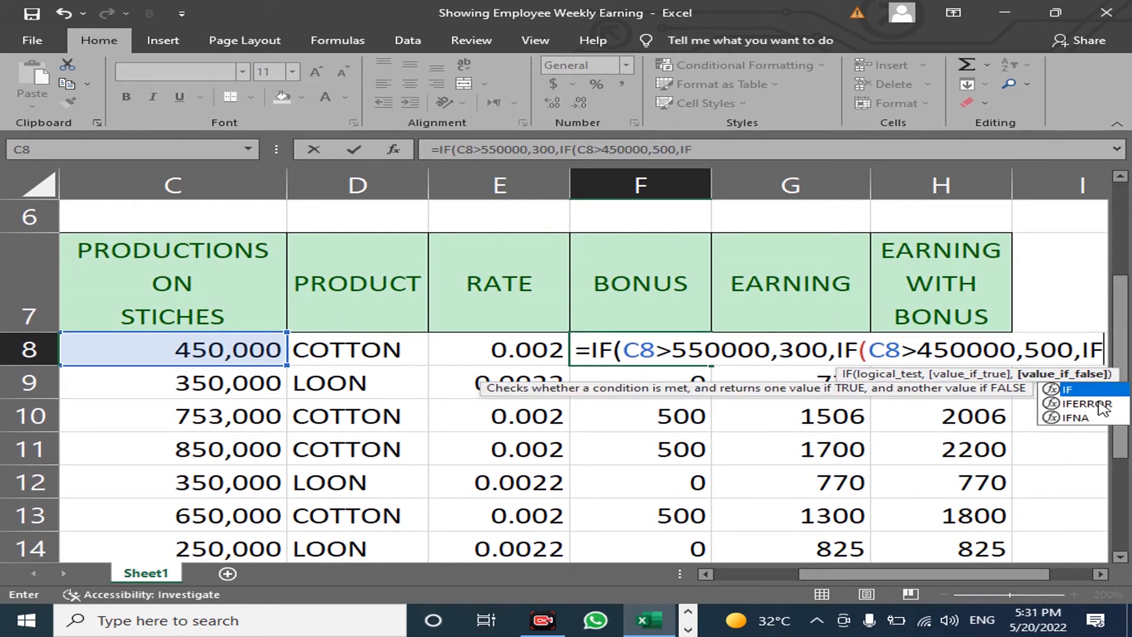
key("Left")
key("Left")
key("Left")
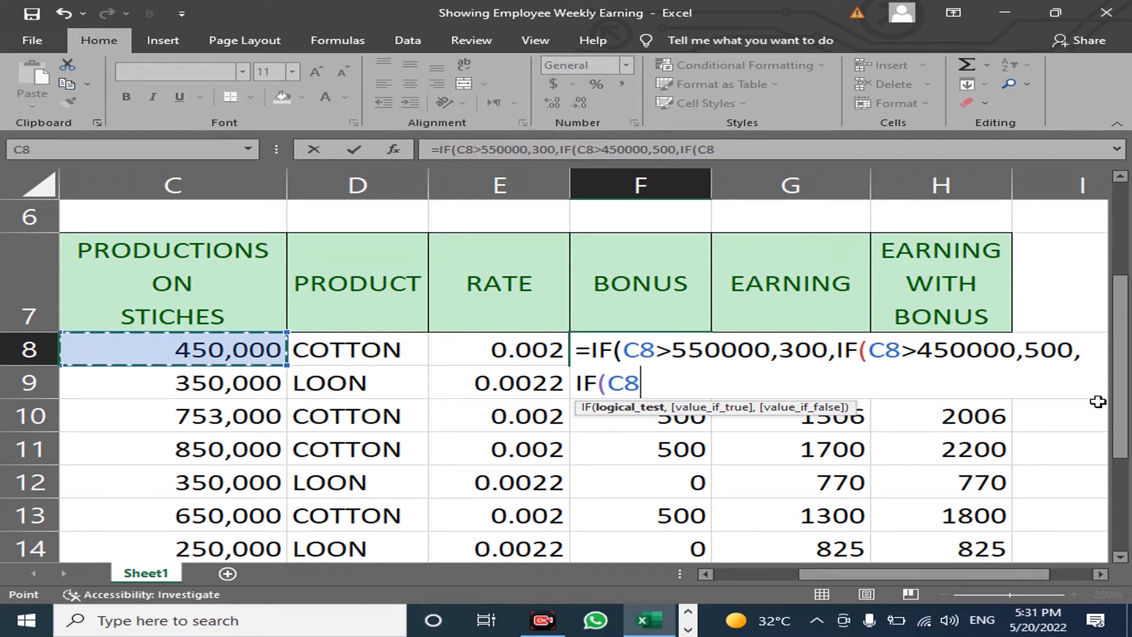
type(">350000")
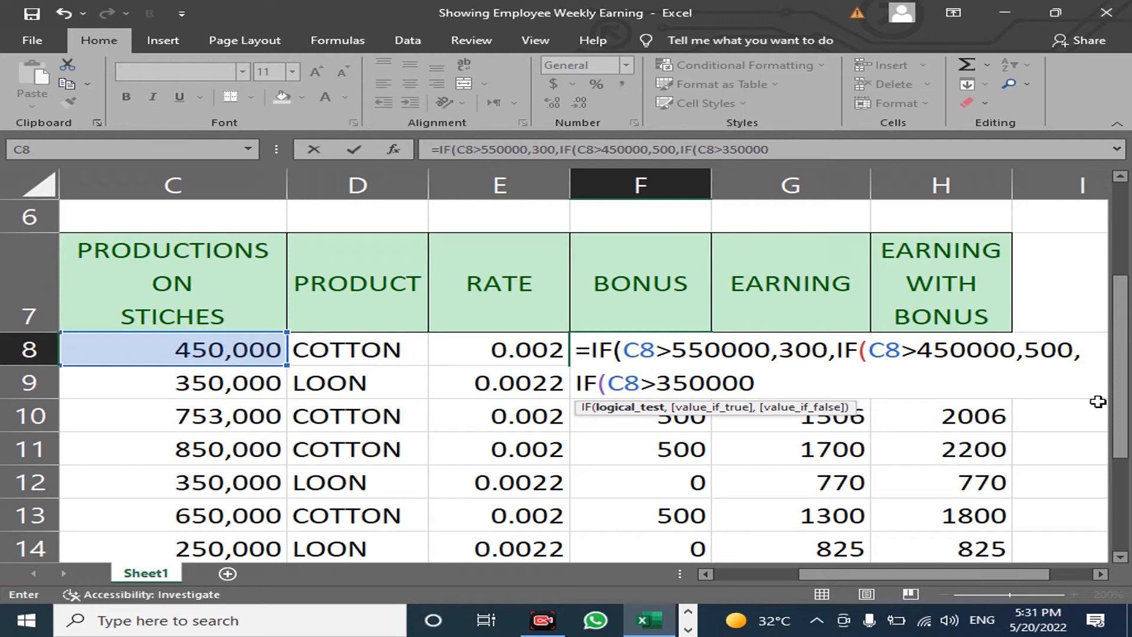
type(",")
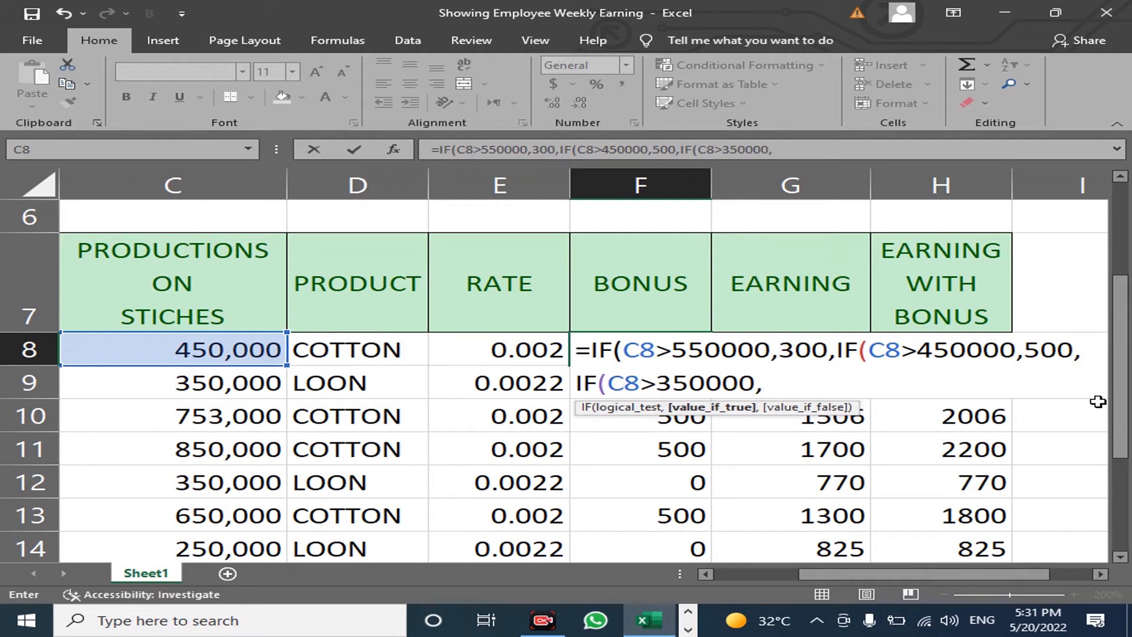
type("400")
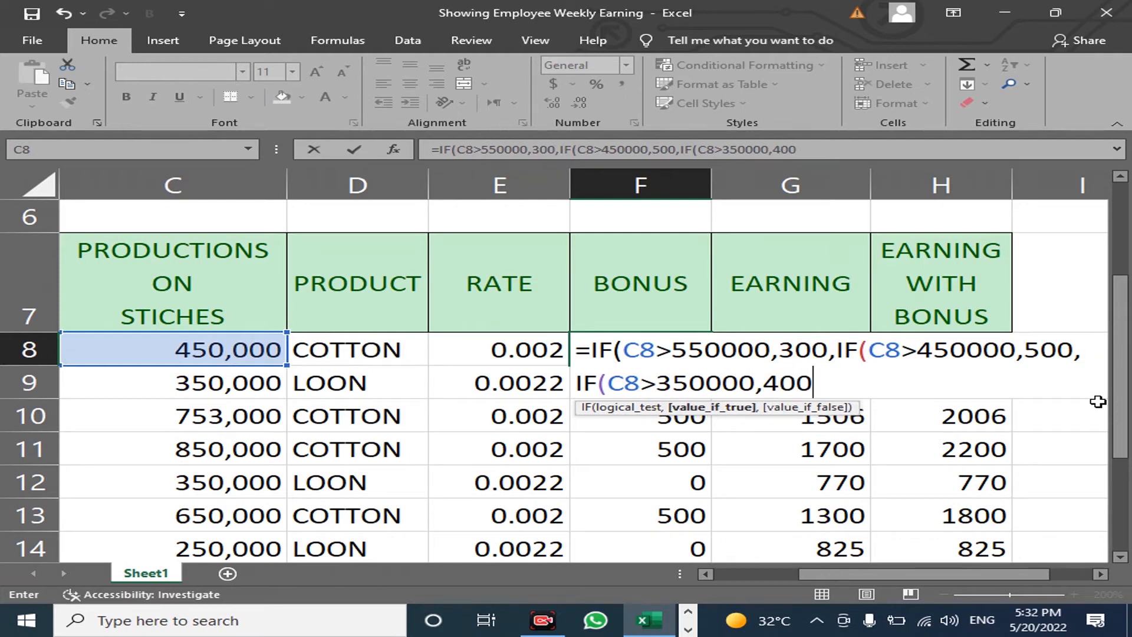
Add 0 as the final value if false, close all three IFs and enter the bonus formula in F8
type(",")
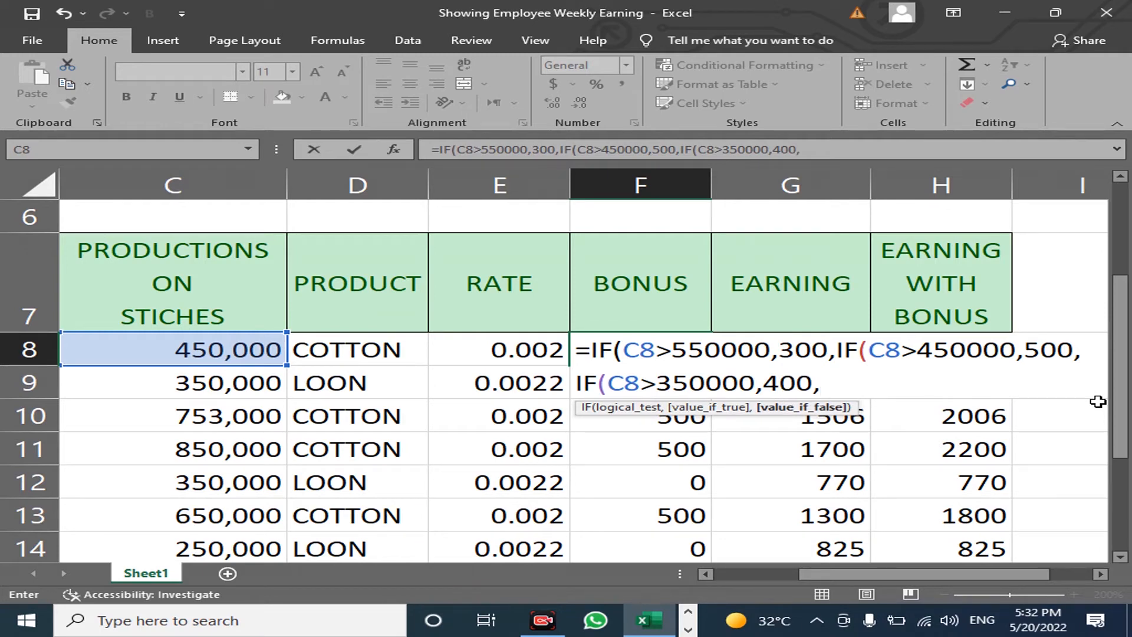
type("0")
type(")))")
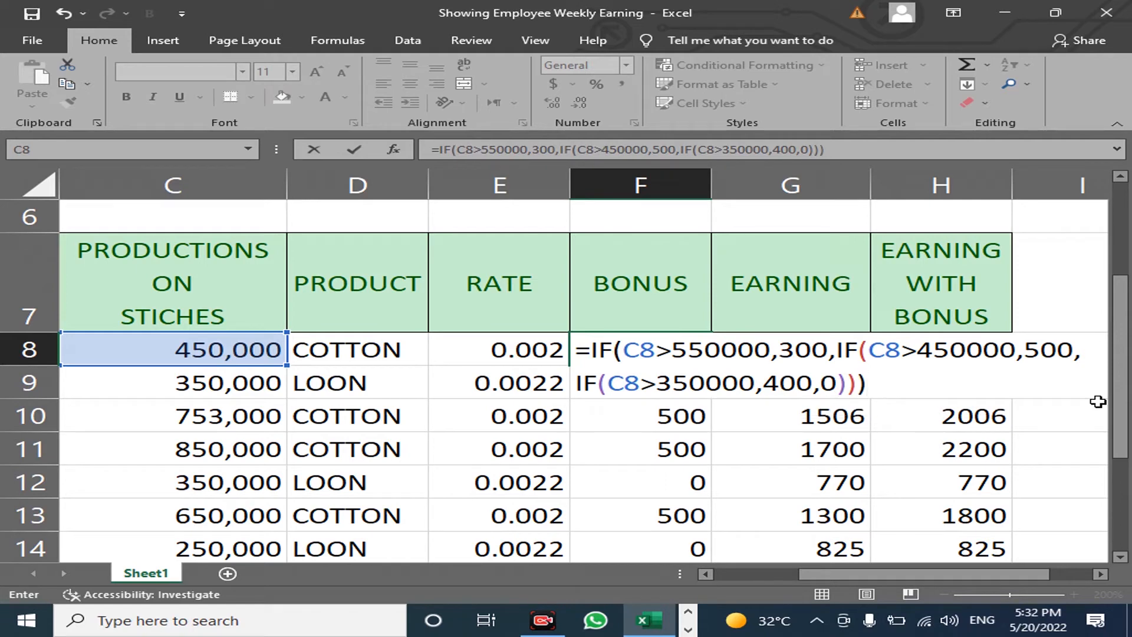
key("Return")
key("Up")
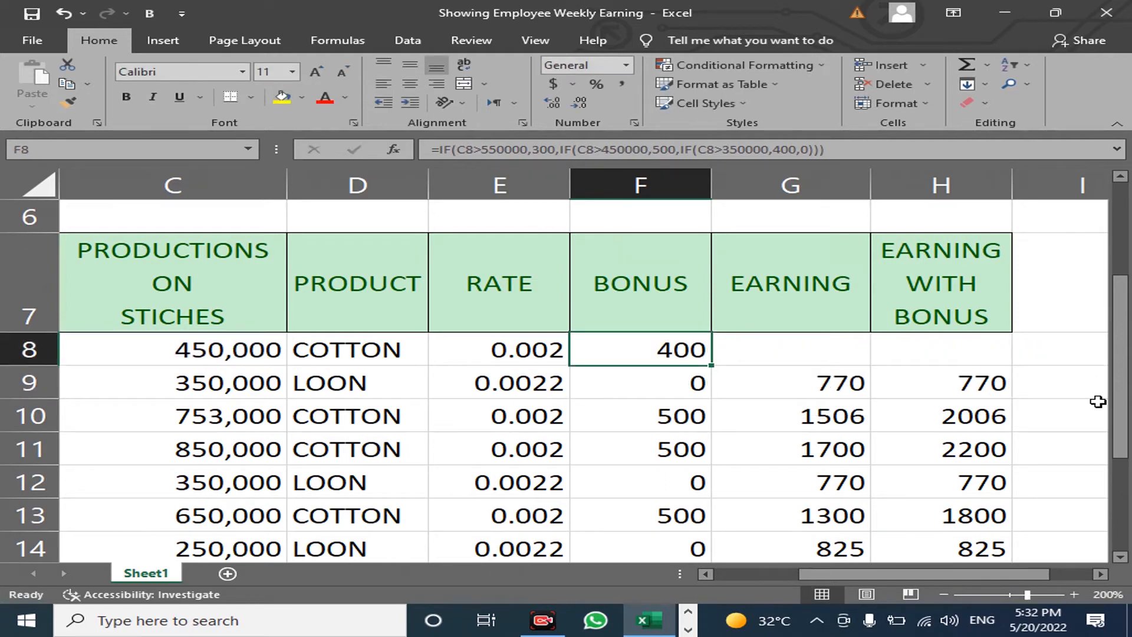
Examine Monday's day, production, product, rate and bonus cells across row 8 up to the empty earning cell
key("Left")
key("Left")
key("Left")
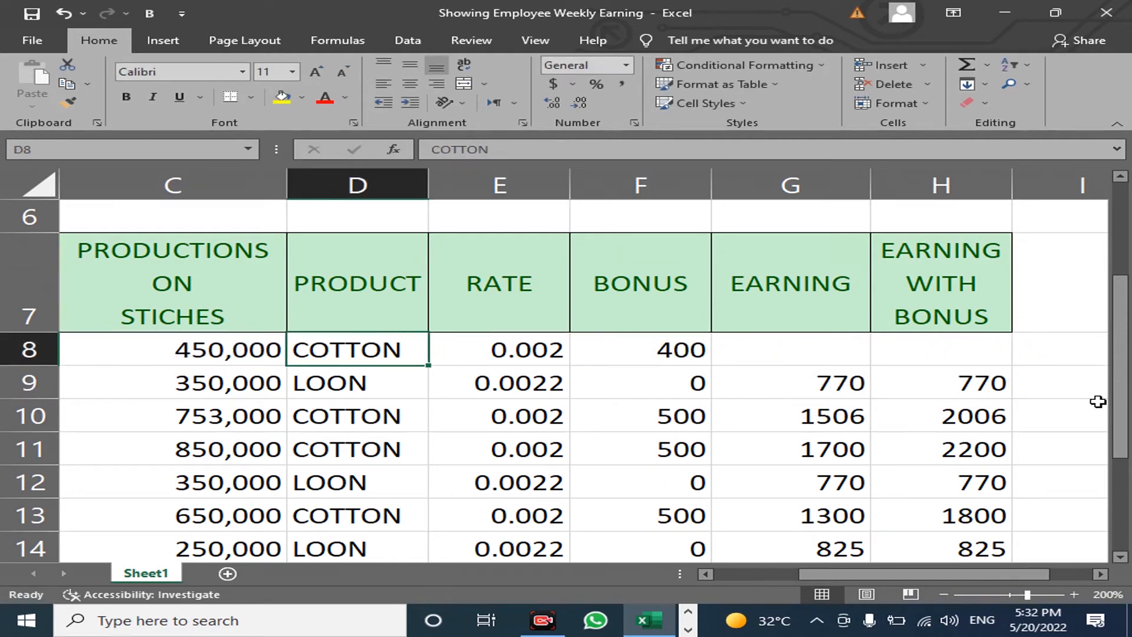
key("Right")
key("Right")
key("Right")
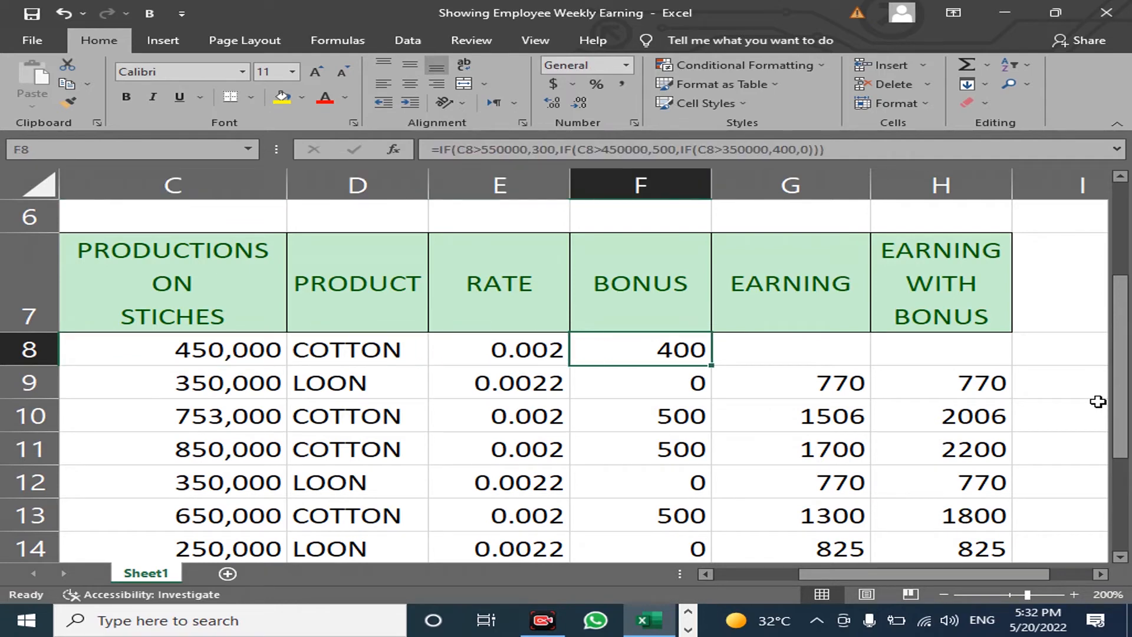
key("Right")
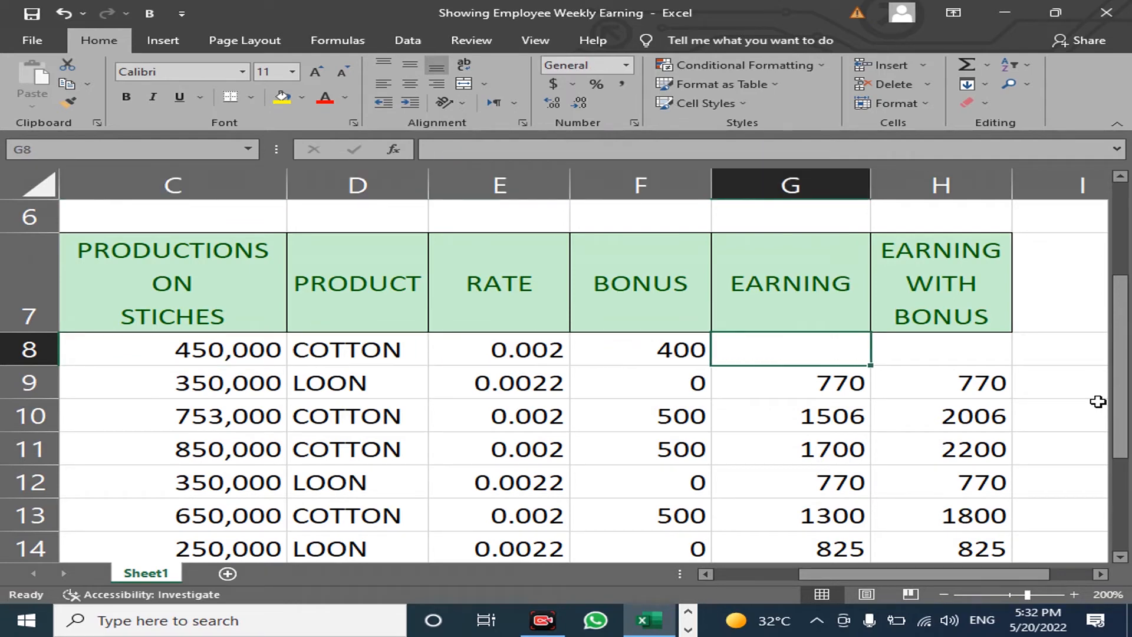
key("Left")
key("Left")
key("Left")
key("Left")
key("Left")
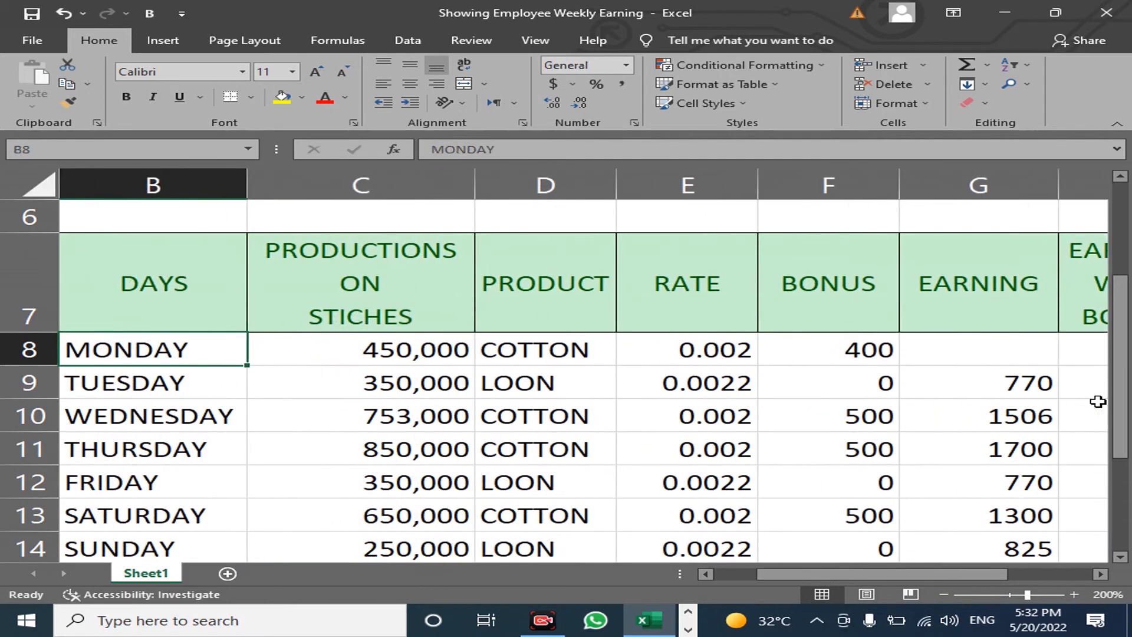
key("Right")
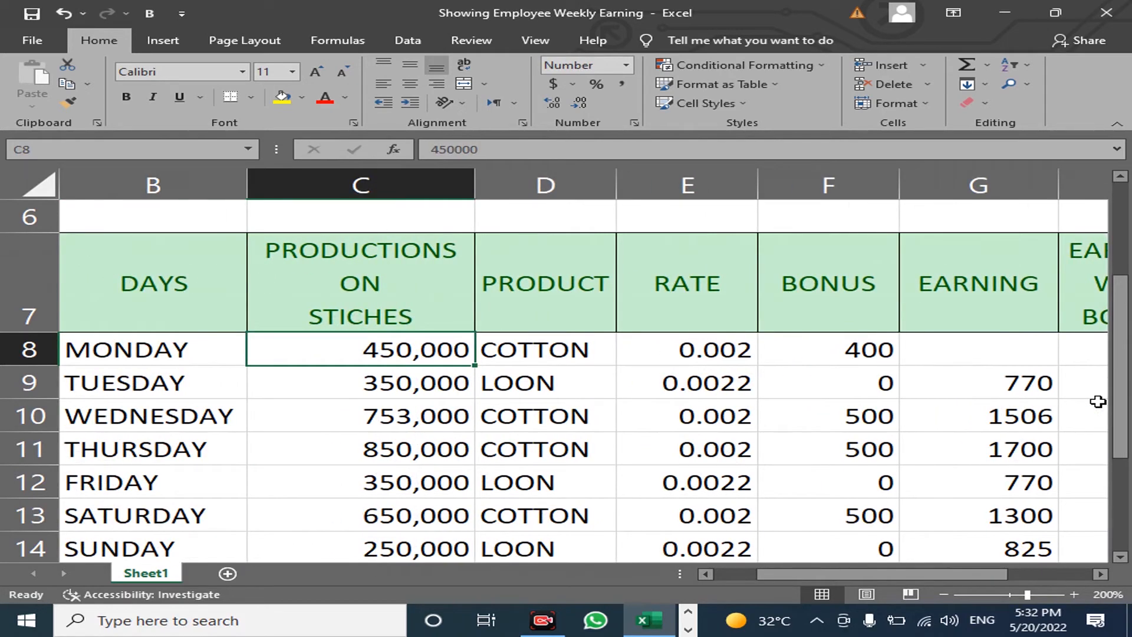
key("Right")
key("Right")
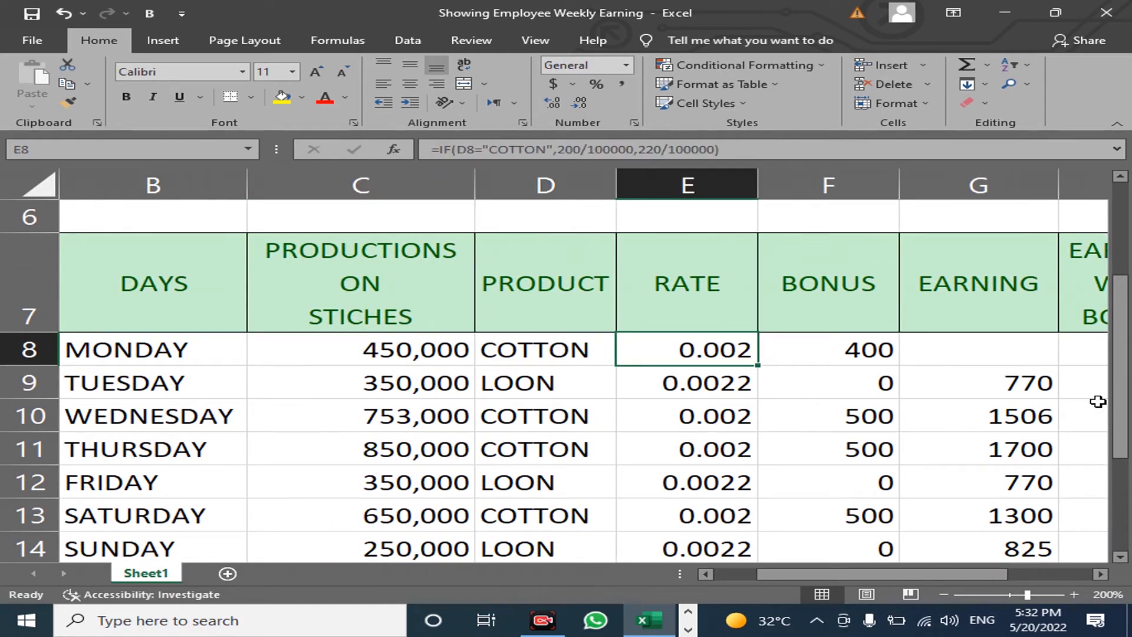
key("Right")
key("Right")
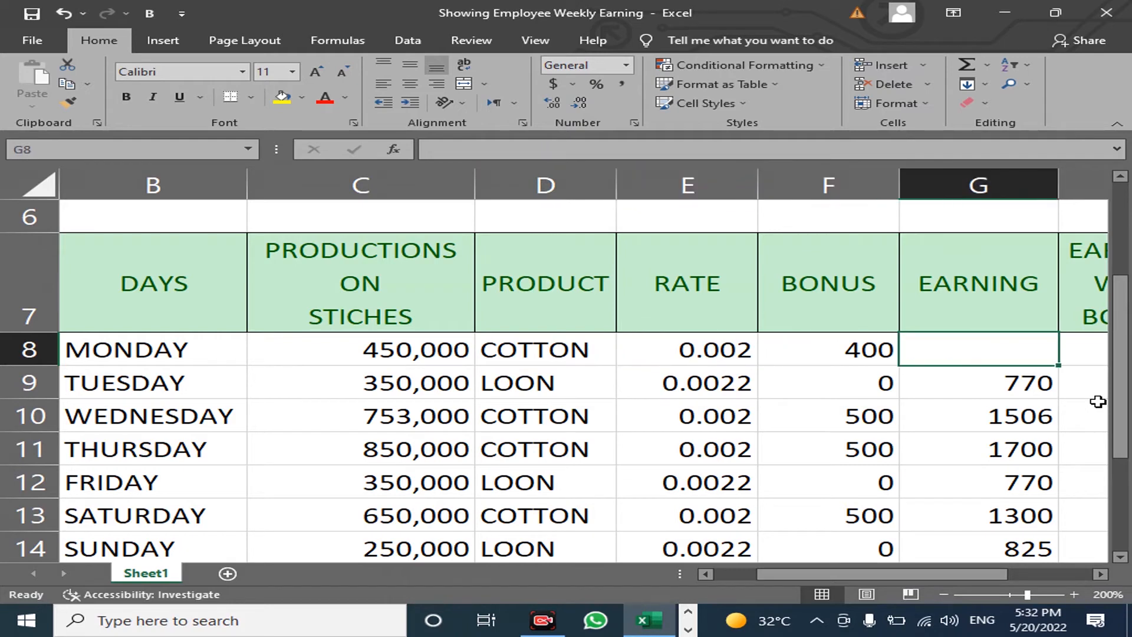
key("Down")
key("Up")
type("=")
key("Left")
key("Left")
key("Left")
key("Left")
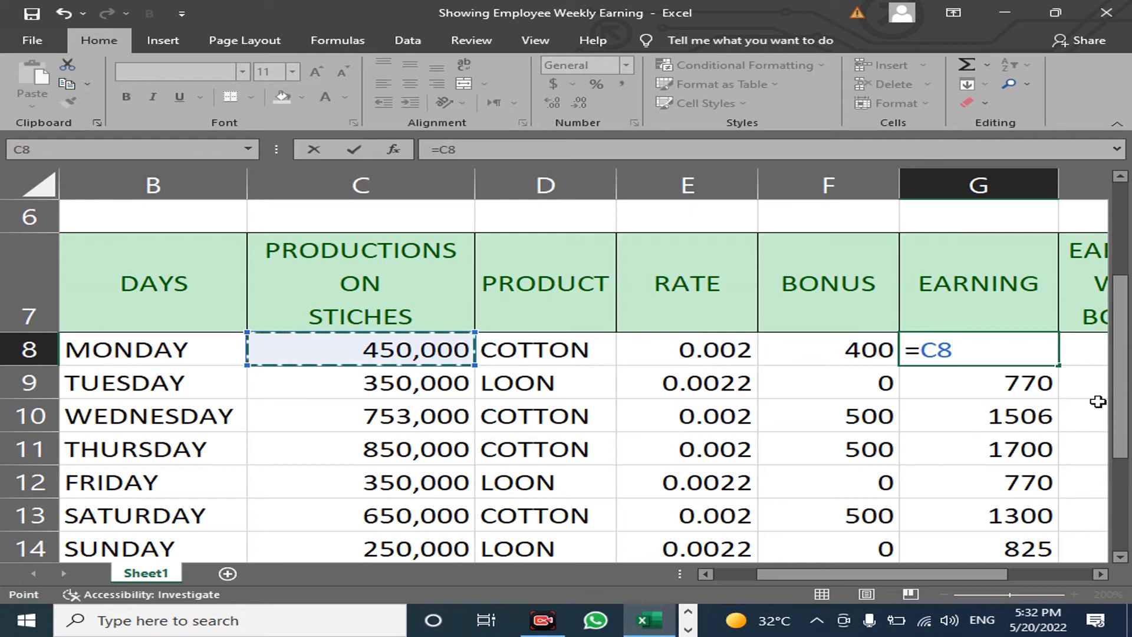
key("Escape")
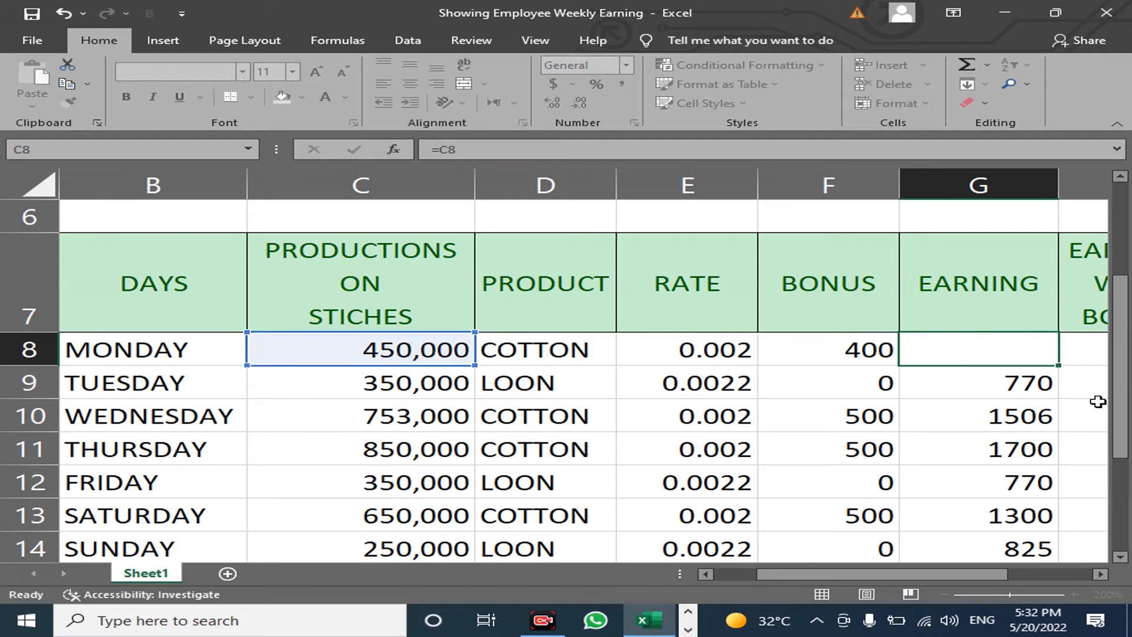
Examine the earning column from its header down to Sunday's earning formula in G14
key("Up")
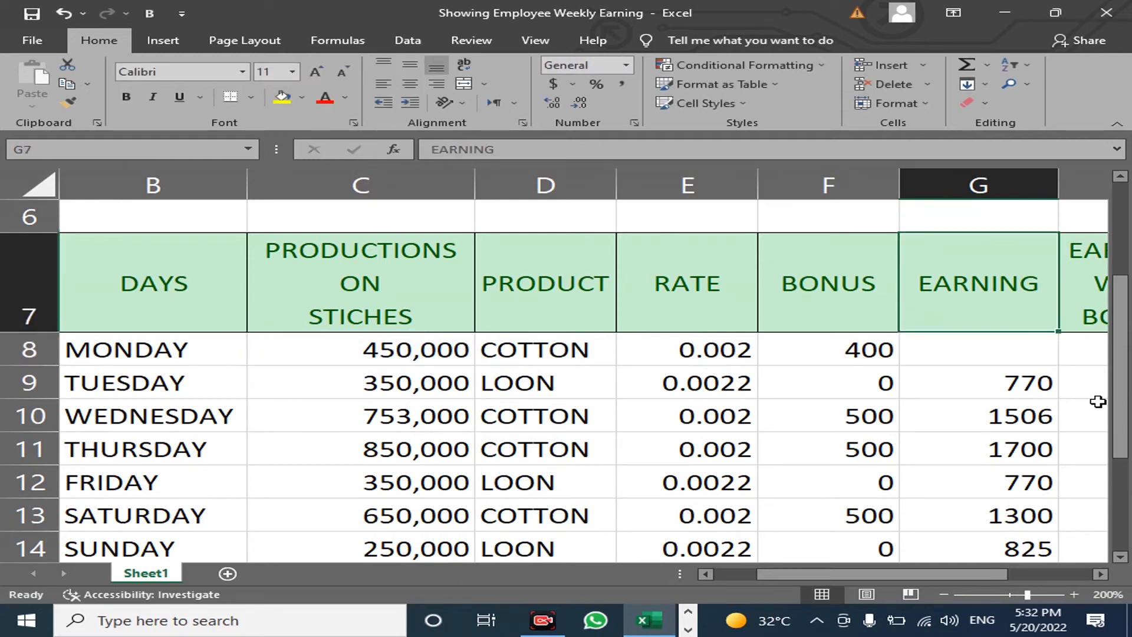
key("Down")
key("Down")
key("Down")
key("Down")
key("Down")
key("Down")
key("Down")
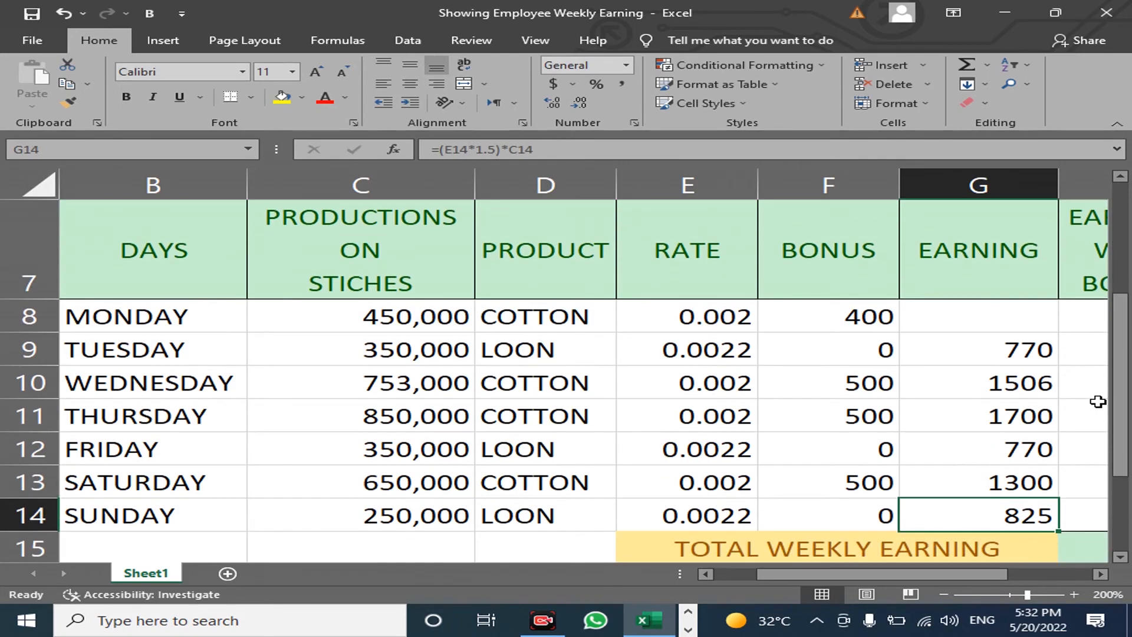
Review the rules above the table, down to the Sunday extra-rate rule in row 4
key("Up")
key("Up")
key("Up")
key("Up")
key("Up")
key("Up")
key("Up")
key("Up")
key("Up")
key("Up")
key("Up")
key("Up")
key("Up")
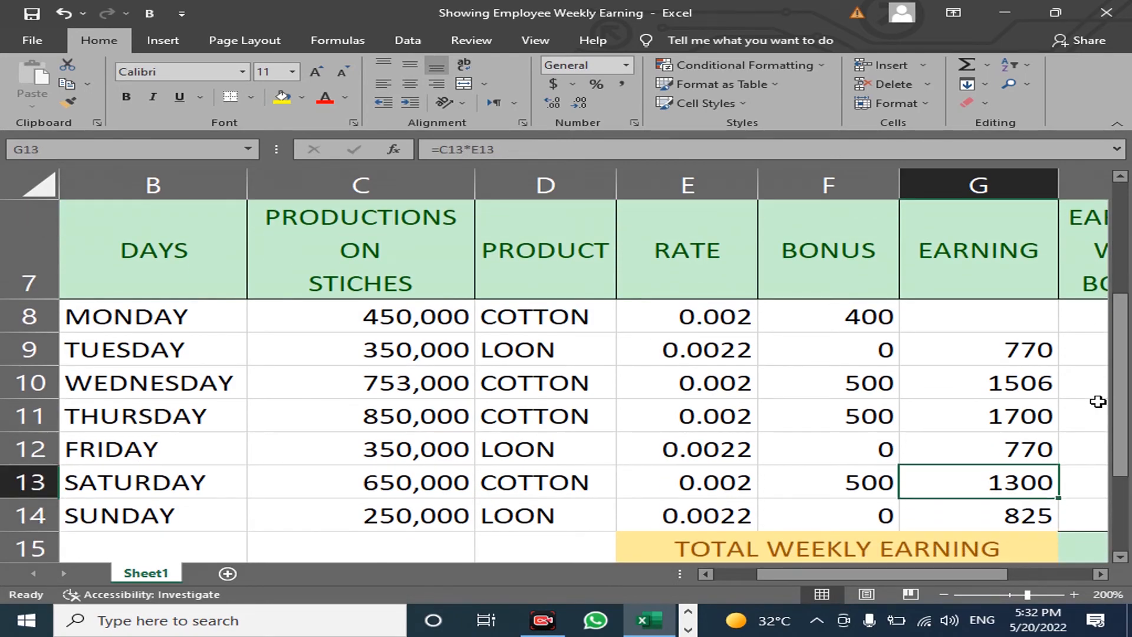
key("Down")
key("Down")
key("Down")
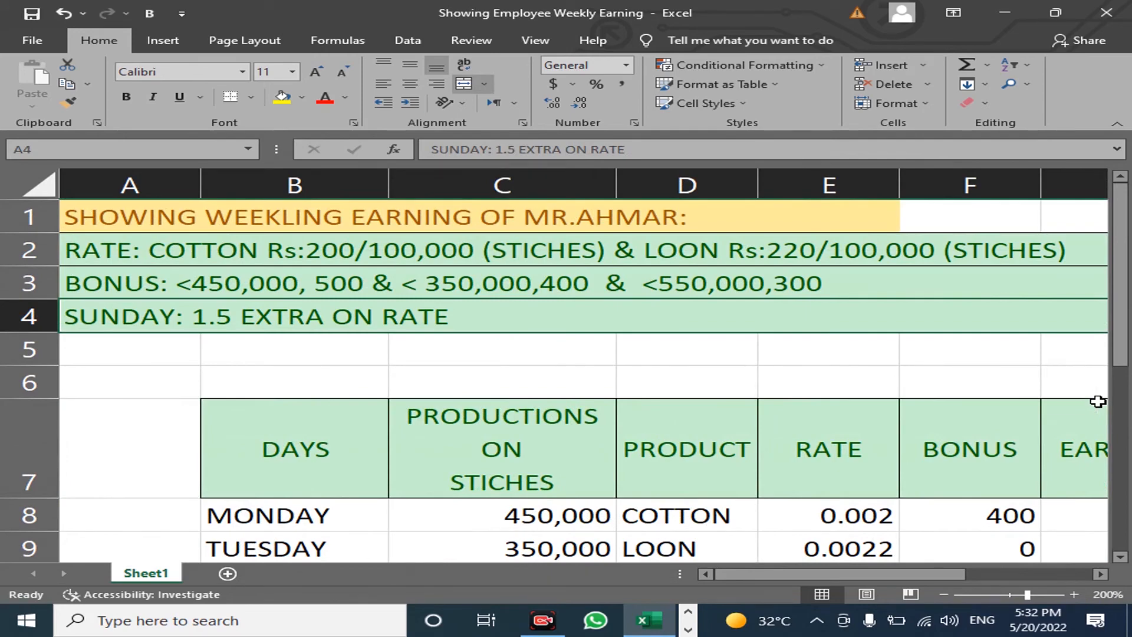
Examine the existing weekday earning formulas in column G below Monday's empty earning cell
key("Down")
key("Right")
key("Right")
key("Right")
key("Right")
key("Right")
key("Right")
key("Down")
key("Down")
key("Down")
key("Down")
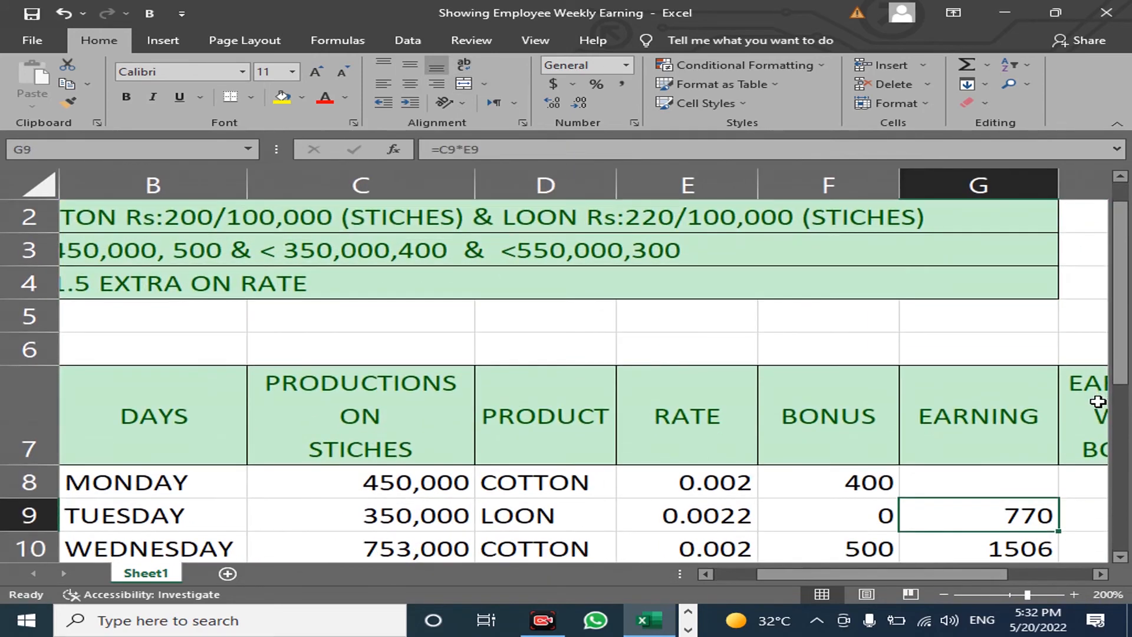
key("Up")
key("Down")
key("Down")
key("Down")
key("Down")
key("Down")
key("Up")
key("Up")
key("Up")
key("Up")
key("Up")
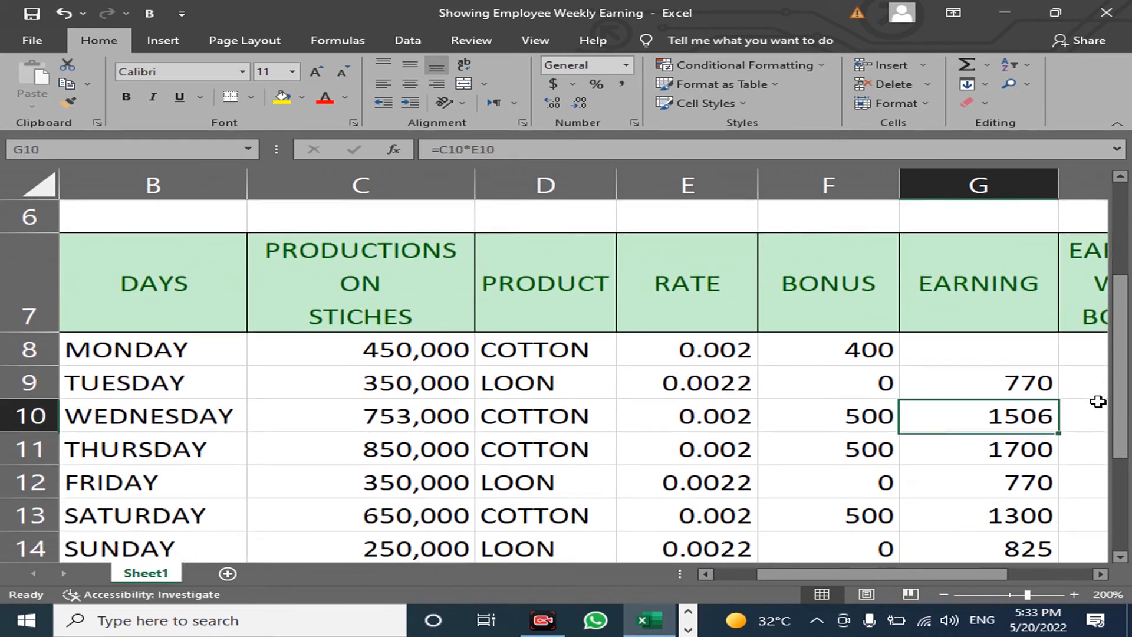
Begin an IF formula in G8 that tests whether B8 equals "SUNDAY"
type("=IF(")
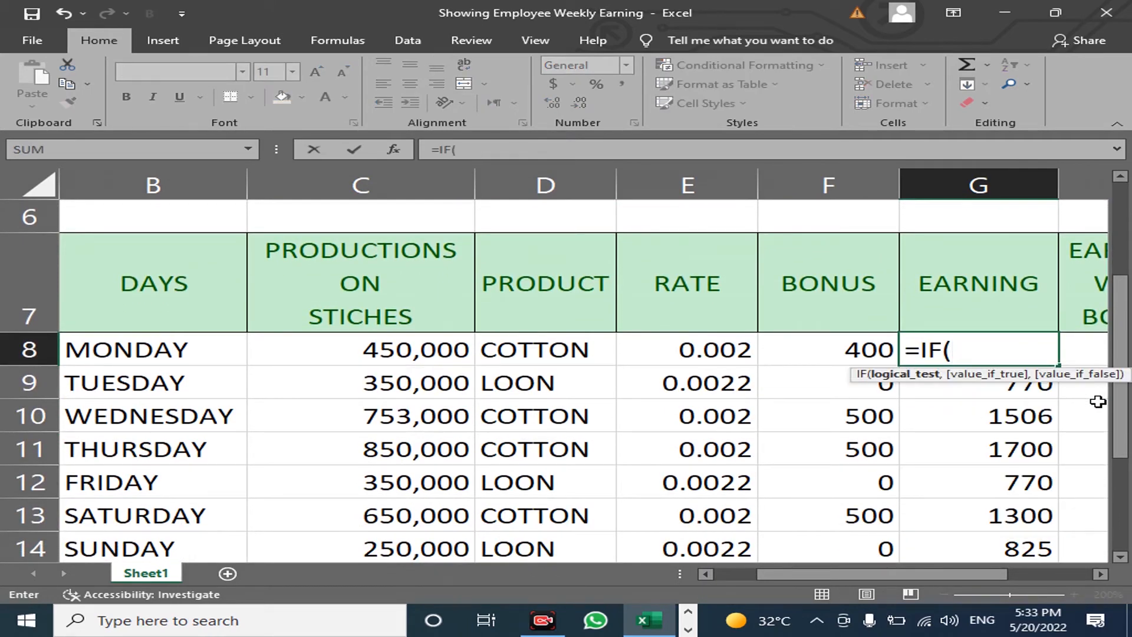
key("Left")
key("Left")
key("Left")
key("Left")
key("Left")
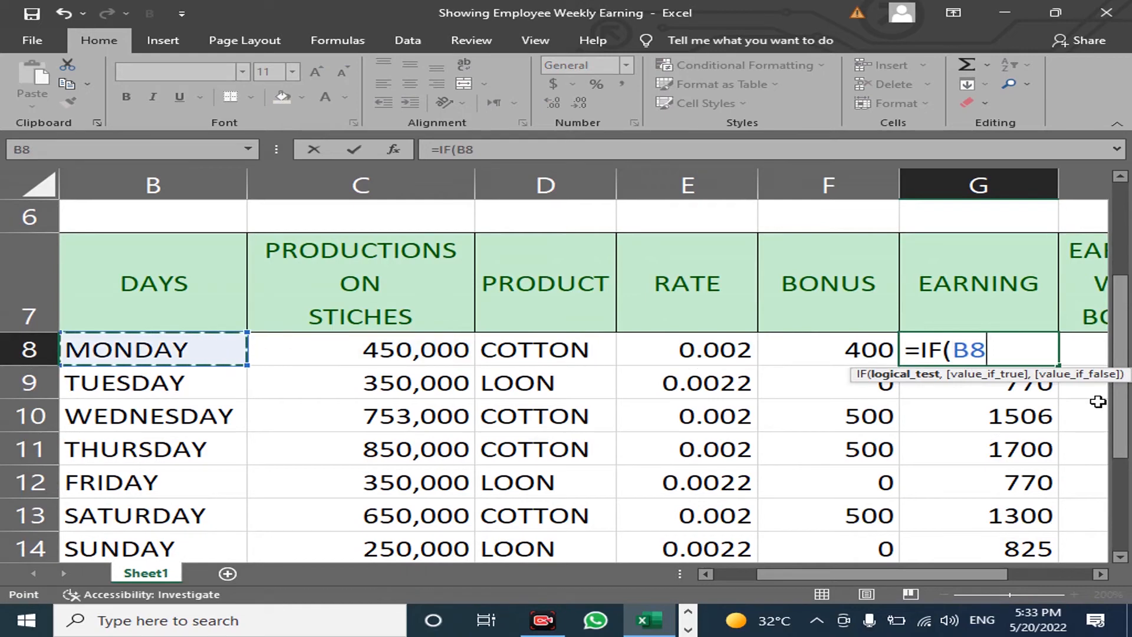
type("=\"S")
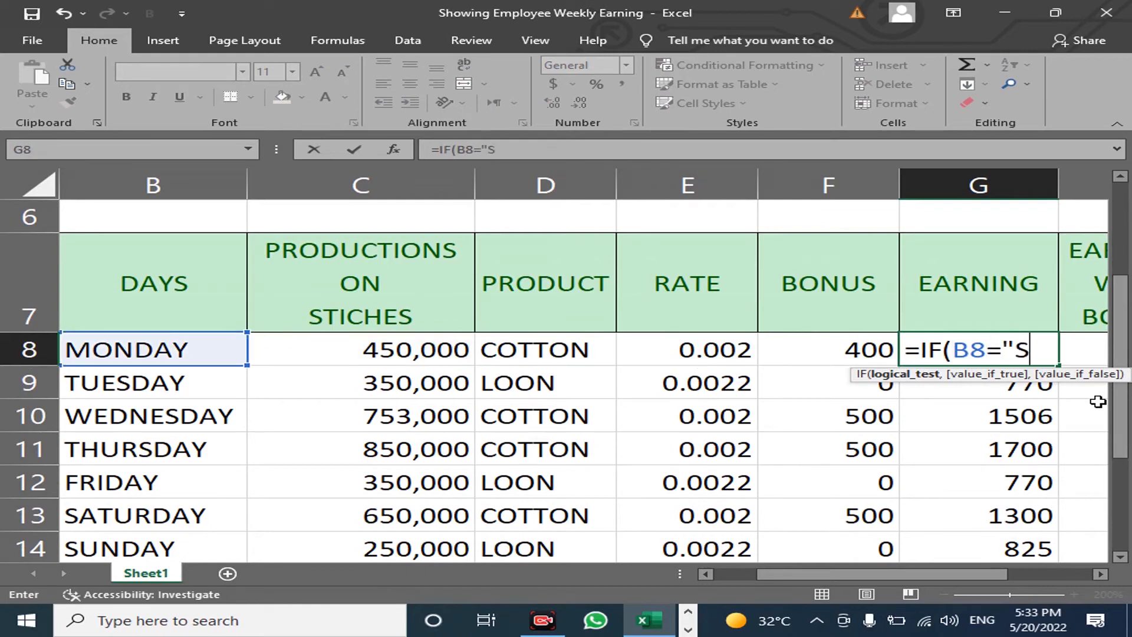
type("UNDAY\",")
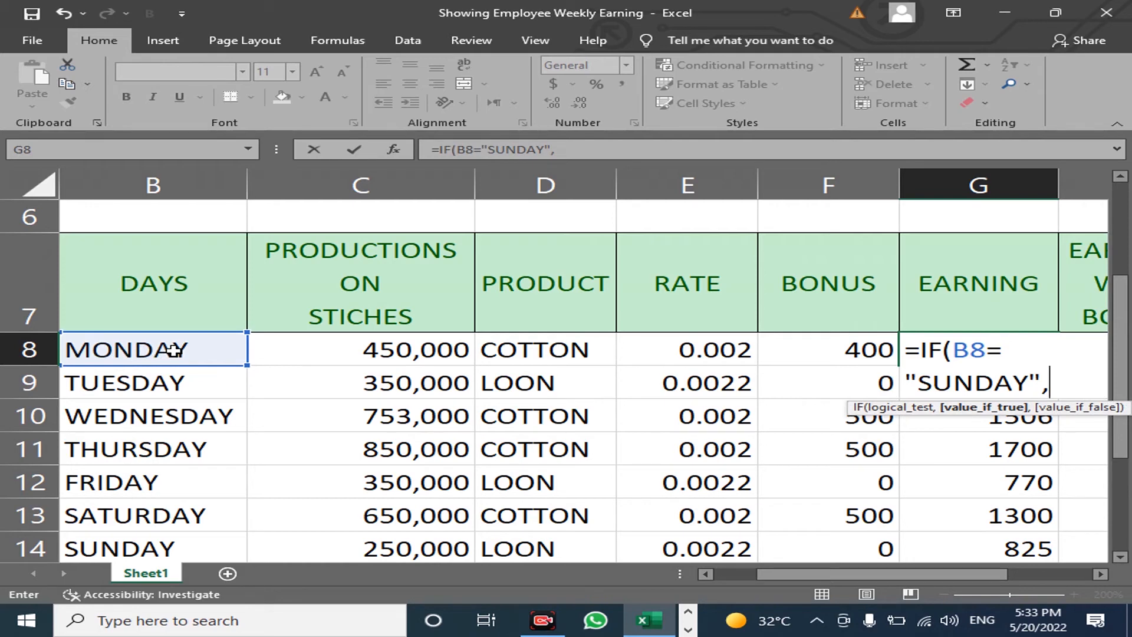
Add (E8*1.5)*C8 as the value if true in the G8 earning formula
type("(")
key("Left")
key("Left")
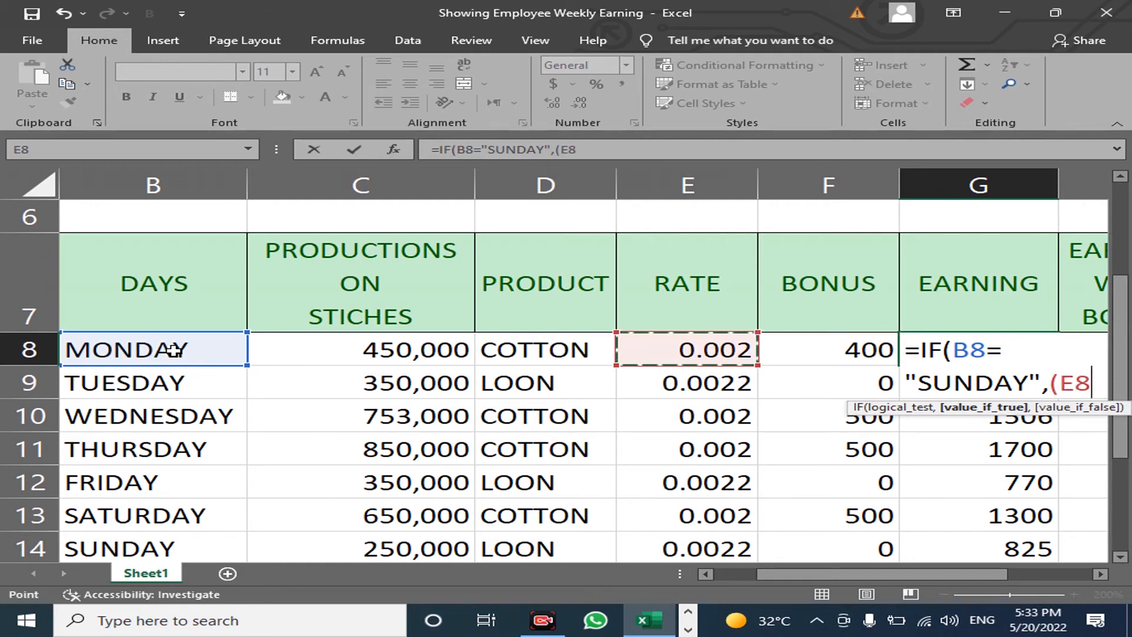
type("*1.5")
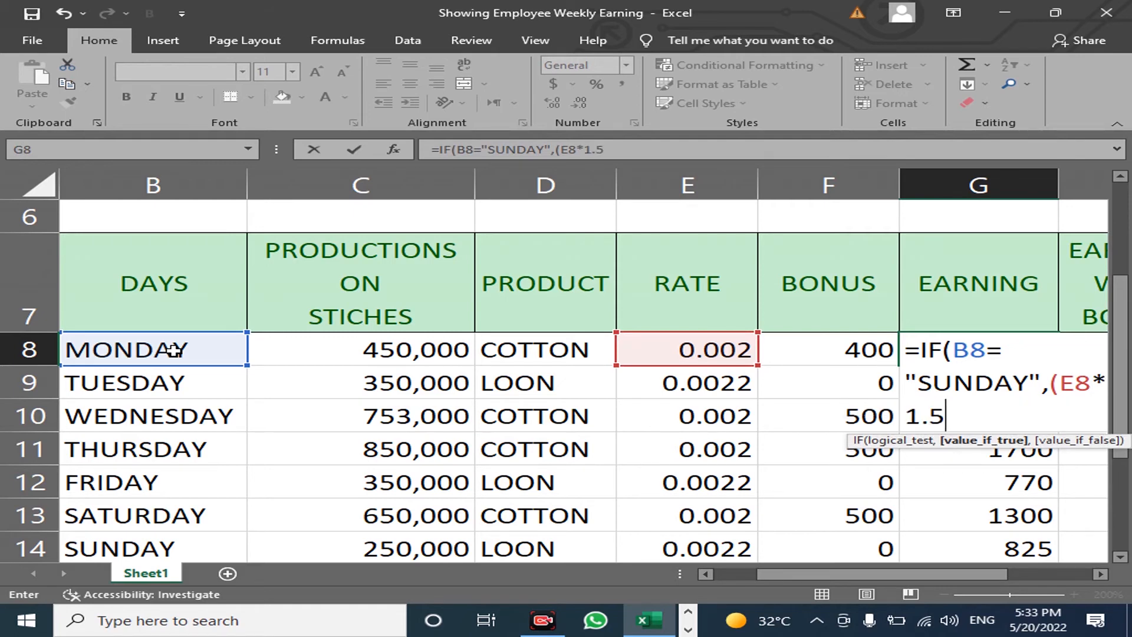
type(")*")
key("Left")
key("Left")
key("Left")
key("Left")
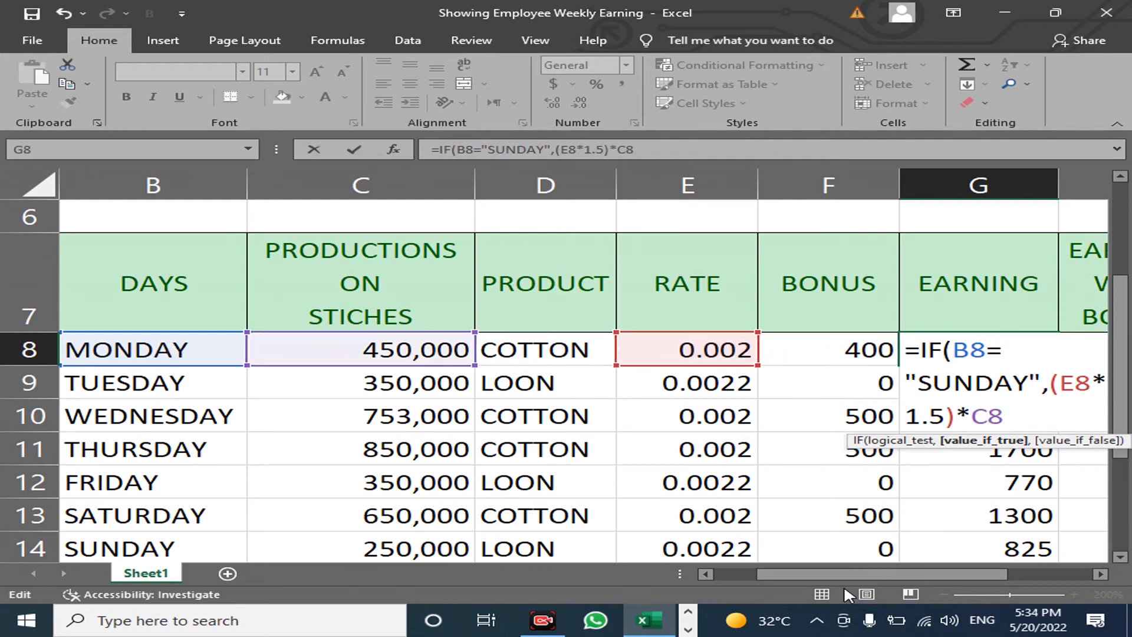
left_click(1075, 383)
left_click(1014, 414)
Add E8*C8 as the value if false, close the IF and enter the earning formula in G8
type(",")
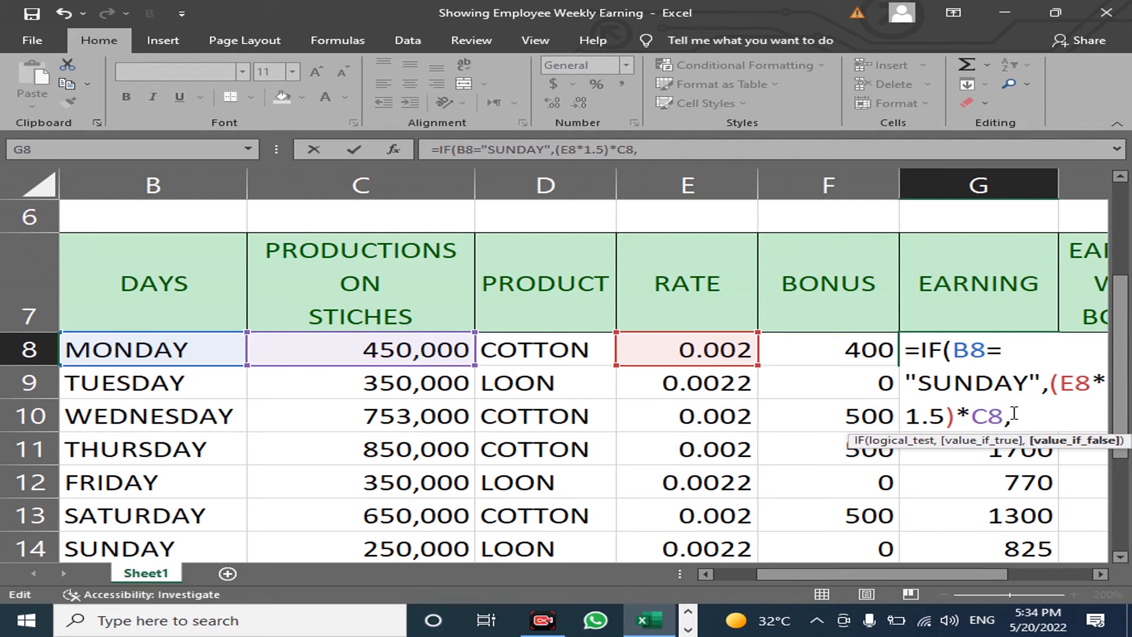
key("Left")
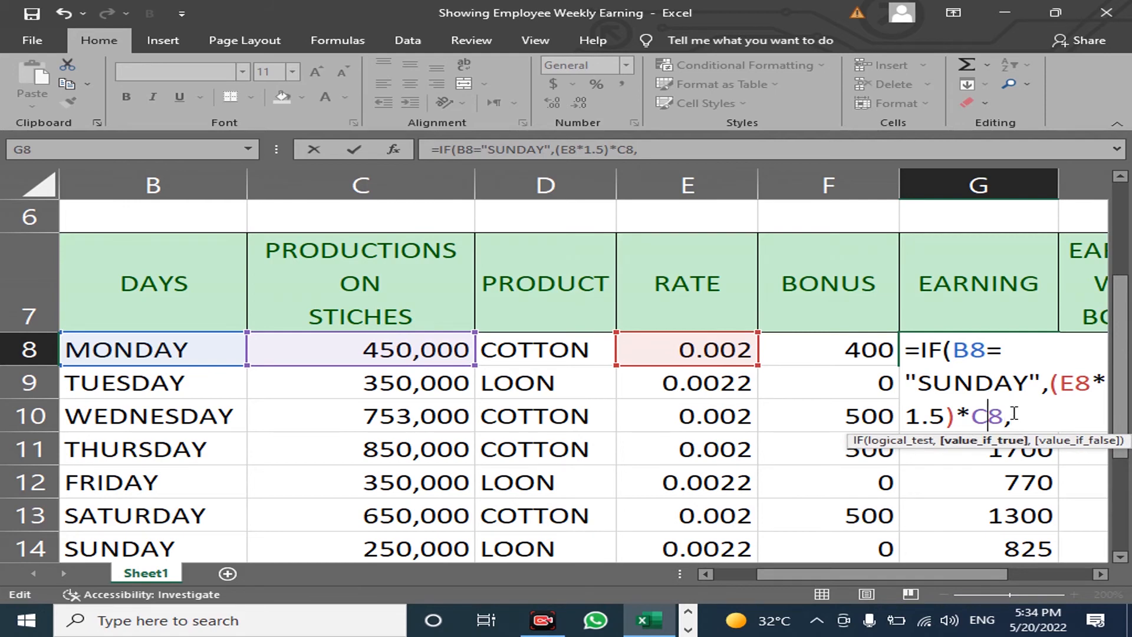
key("Right")
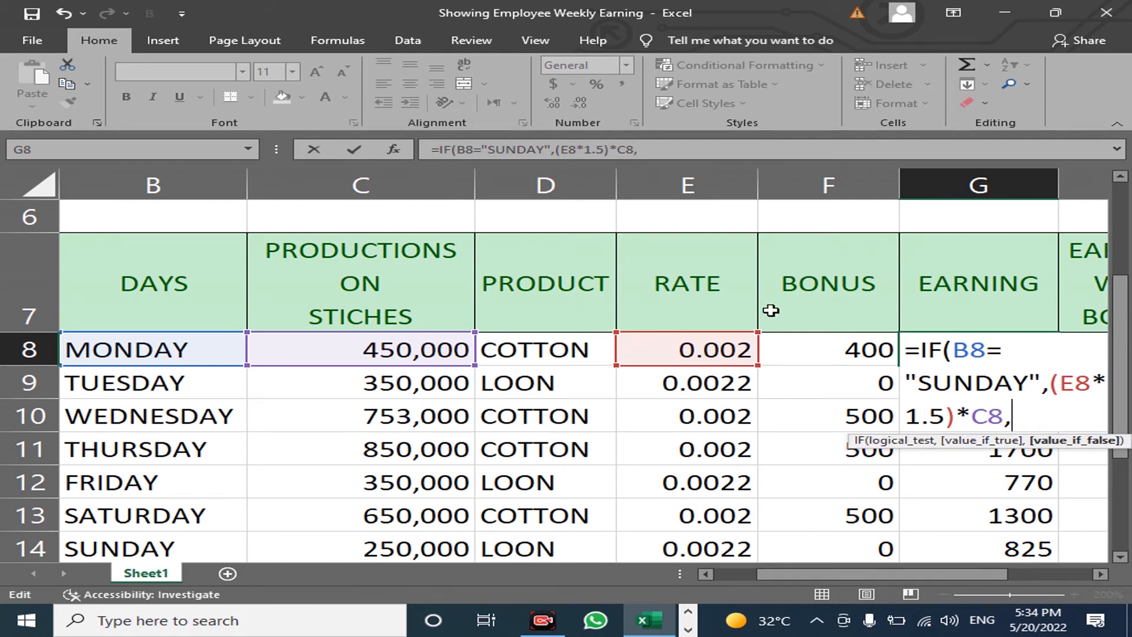
left_click(715, 343)
type("*")
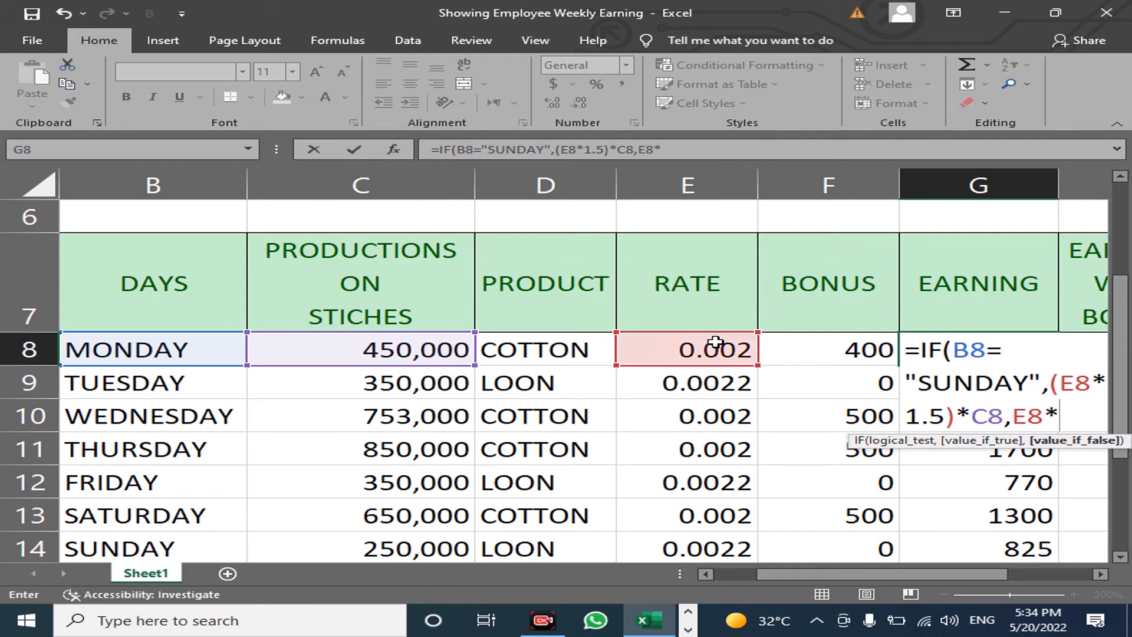
left_click(298, 348)
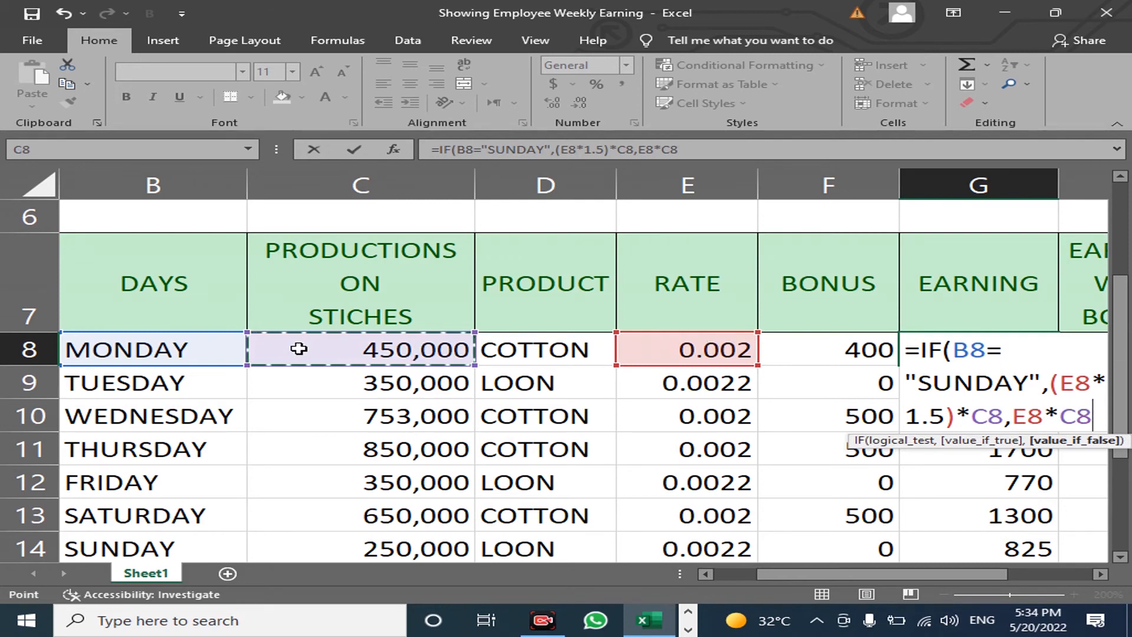
type(")")
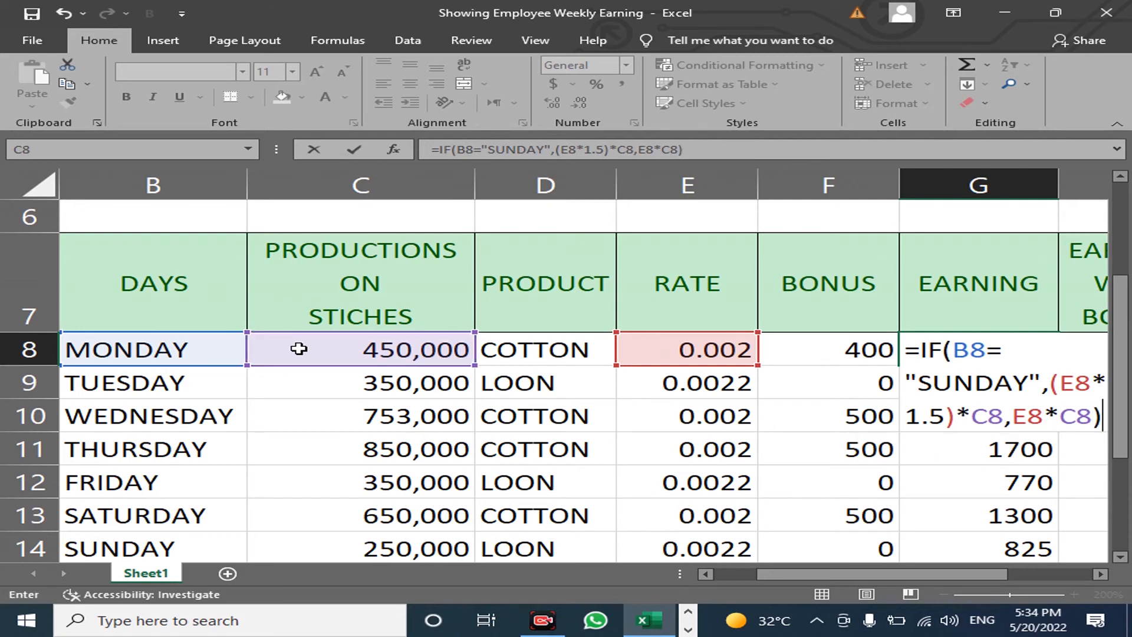
key("Return")
key("Up")
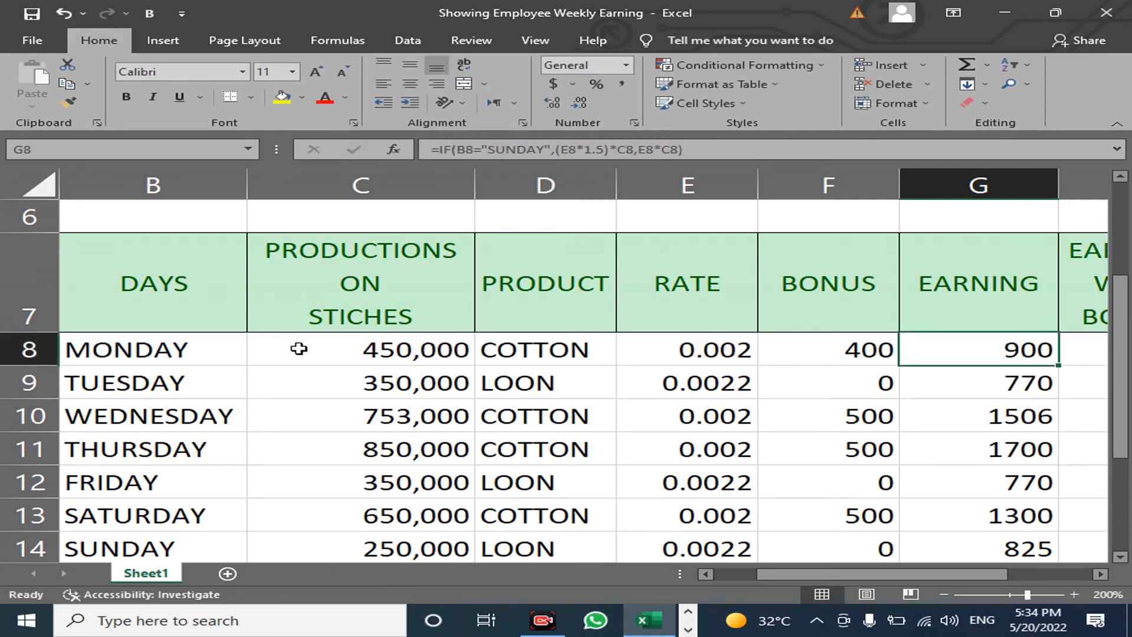
Enter =F8+G8 in H8 to calculate Monday's earning with bonus
key("Right")
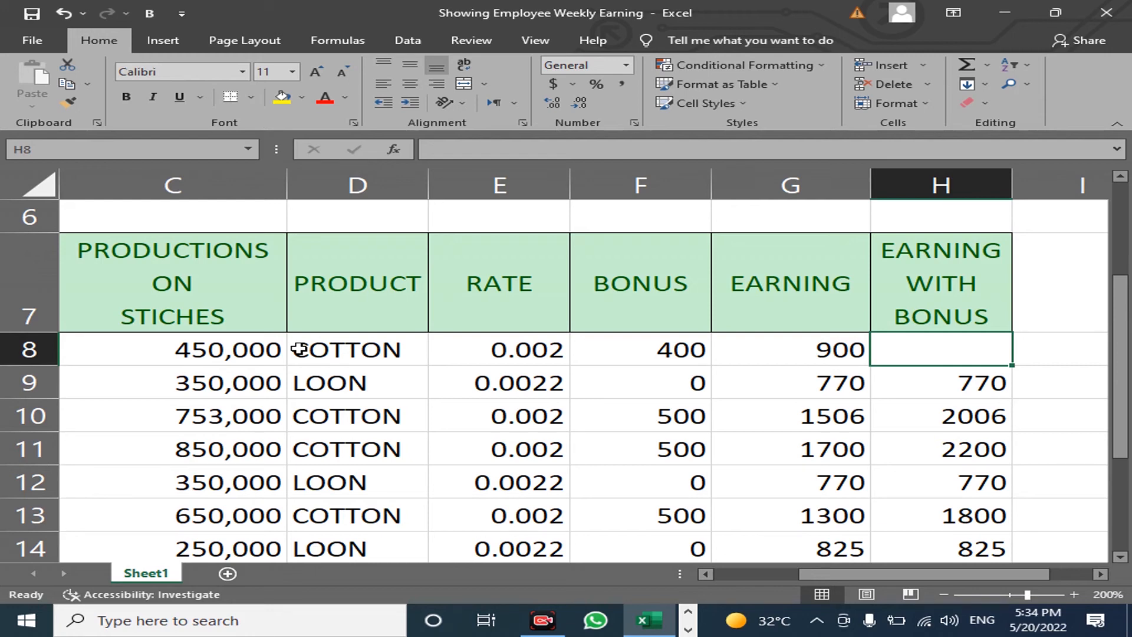
type("=")
key("Left")
key("Left")
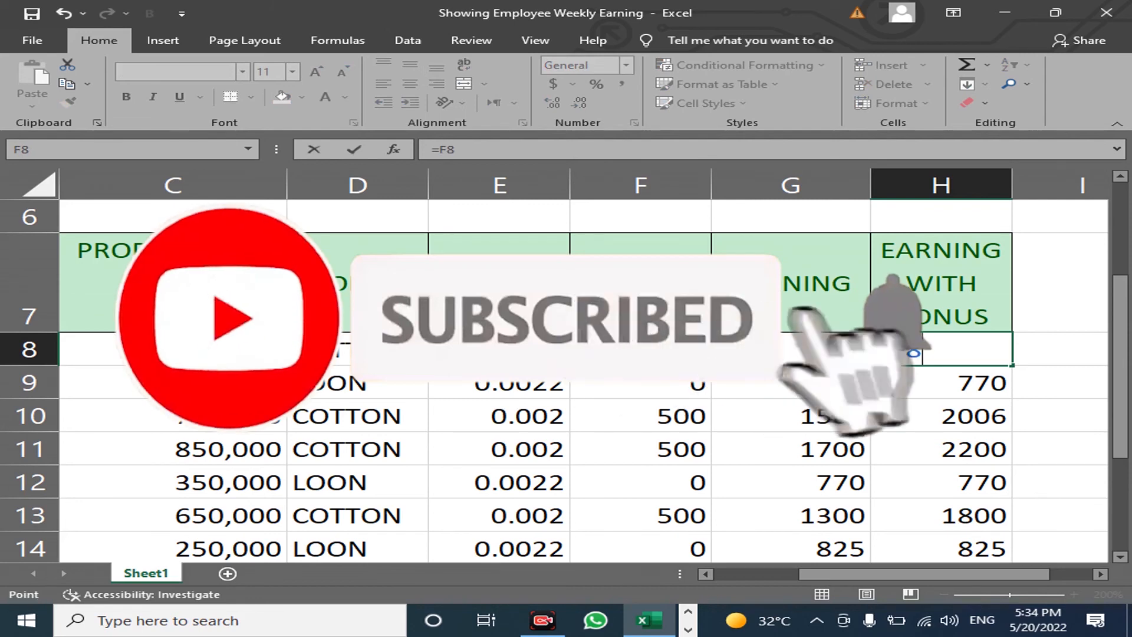
type("+")
key("Left")
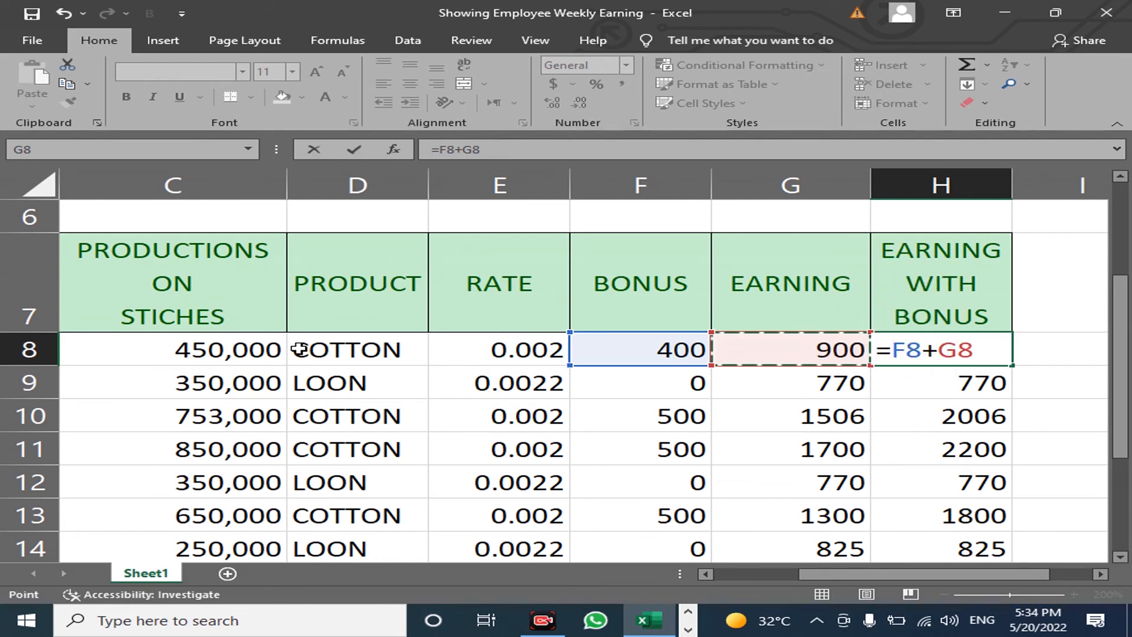
key("Return")
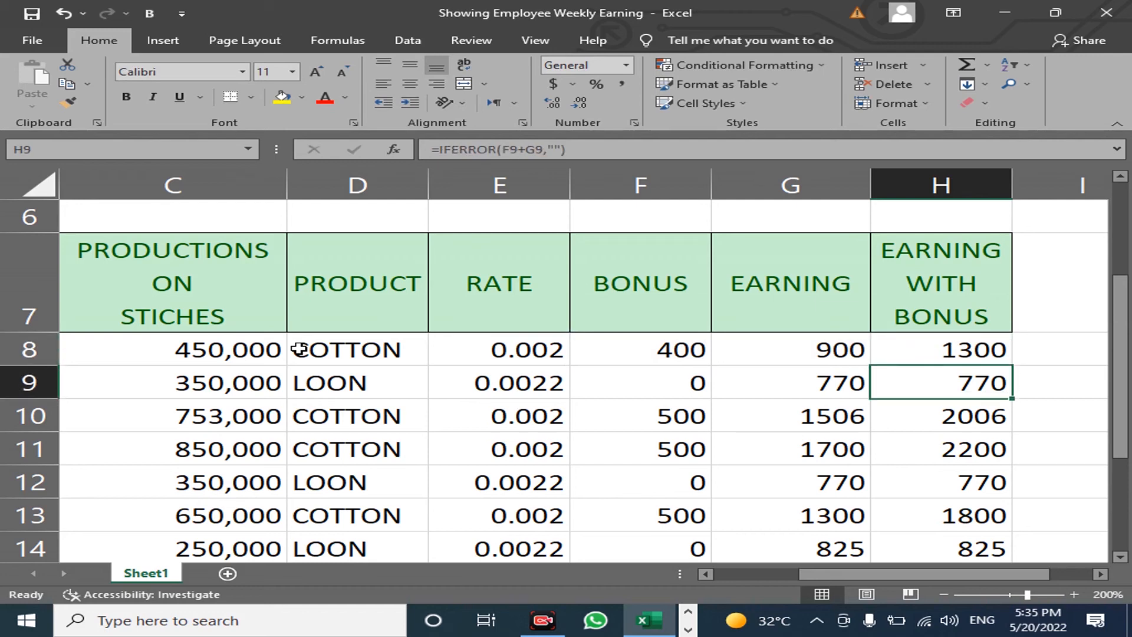
Enter =SUM(H8:H14) in H15 as the total weekly earning
key("Down")
key("Down")
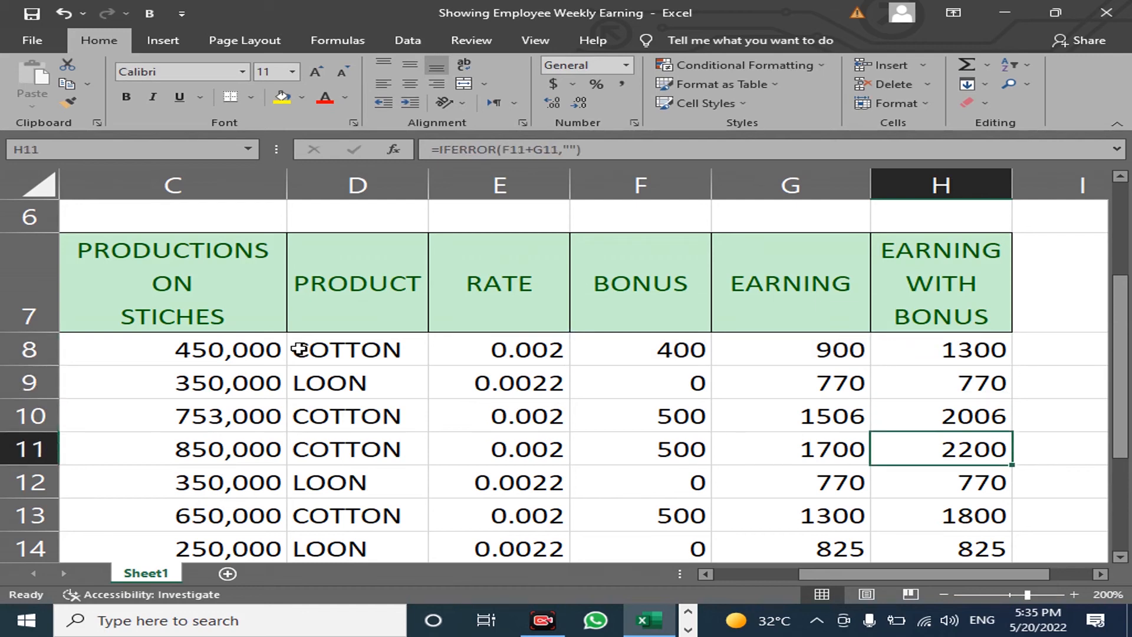
key("Down")
key("Down")
key("Down")
key("Down")
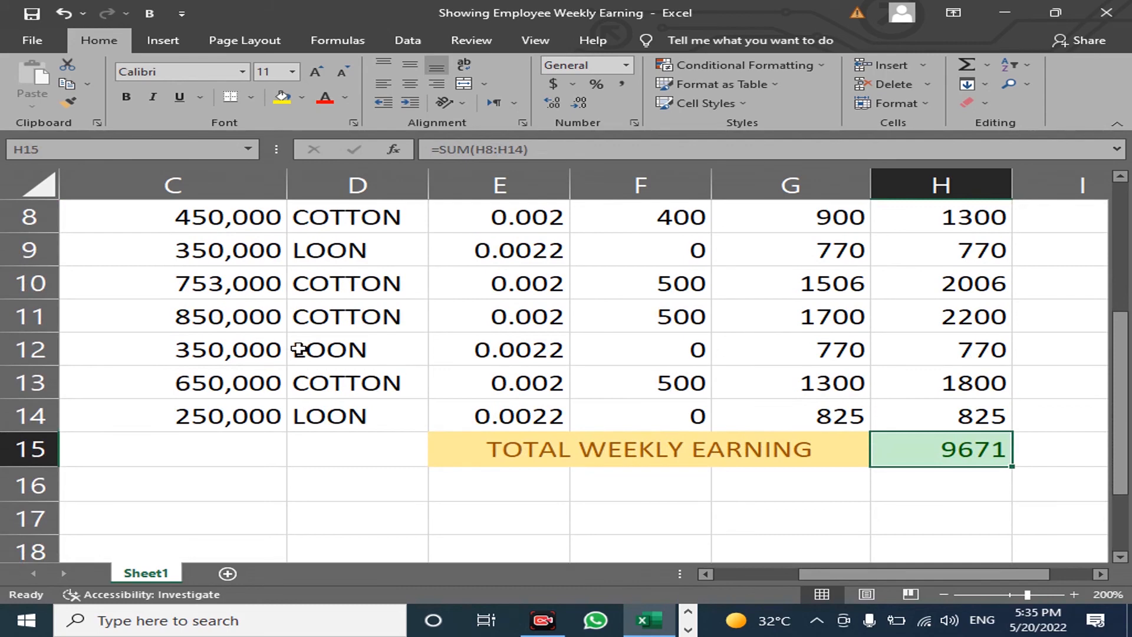
type("=SUM(")
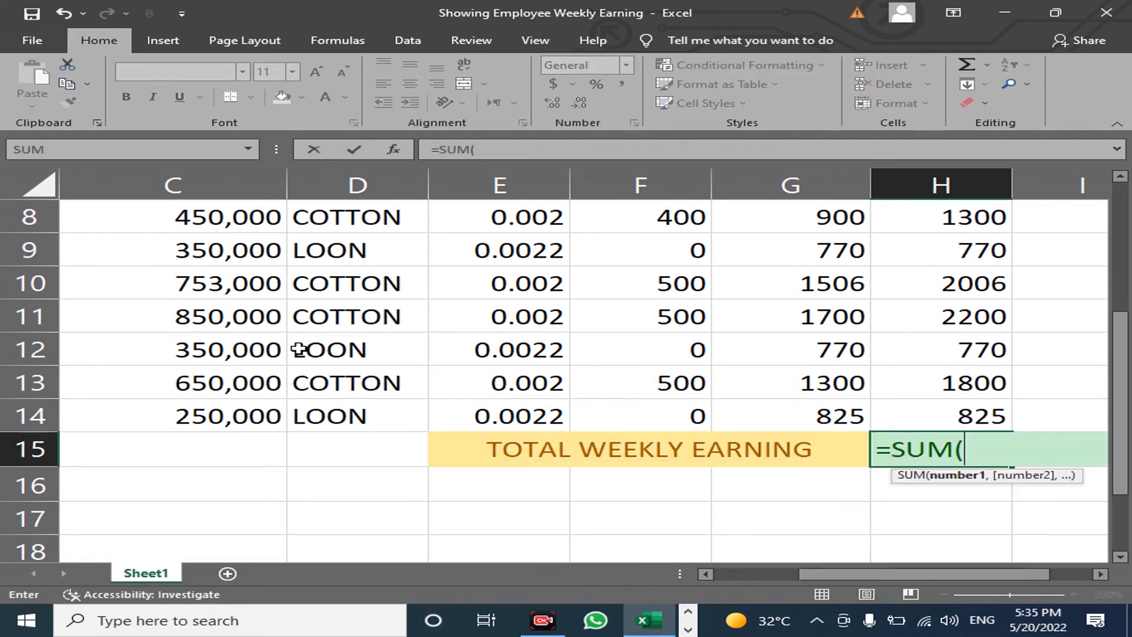
key("Up")
key("shift+Up")
key("shift+Up")
key("shift+Up")
key("shift+Up")
key("shift+Up")
key("shift+Up")
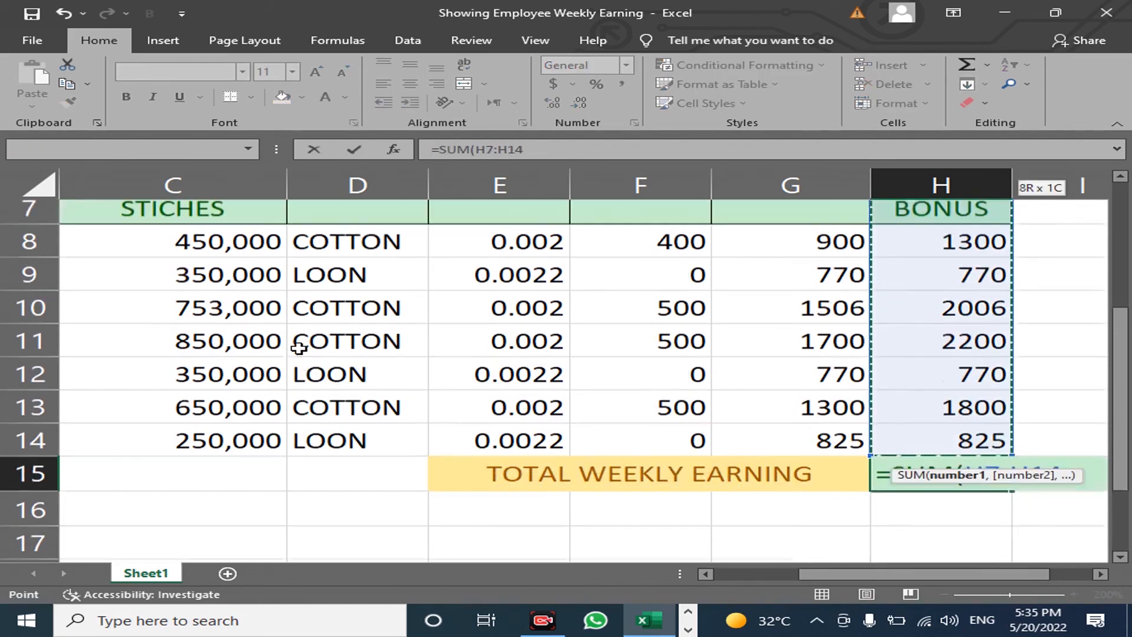
type(")")
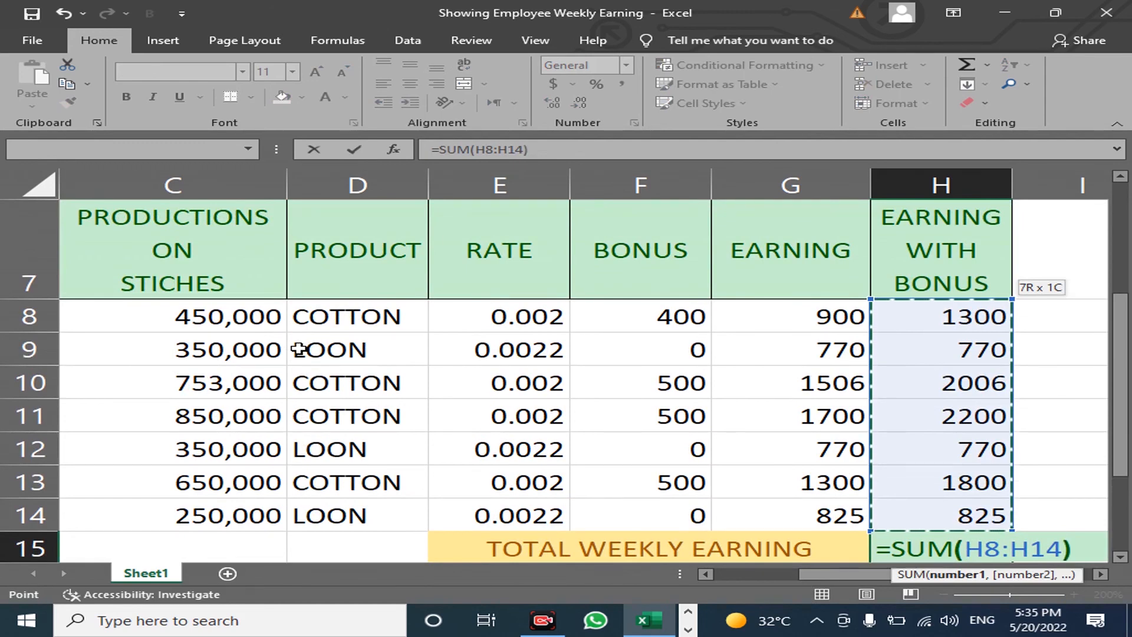
key("Return")
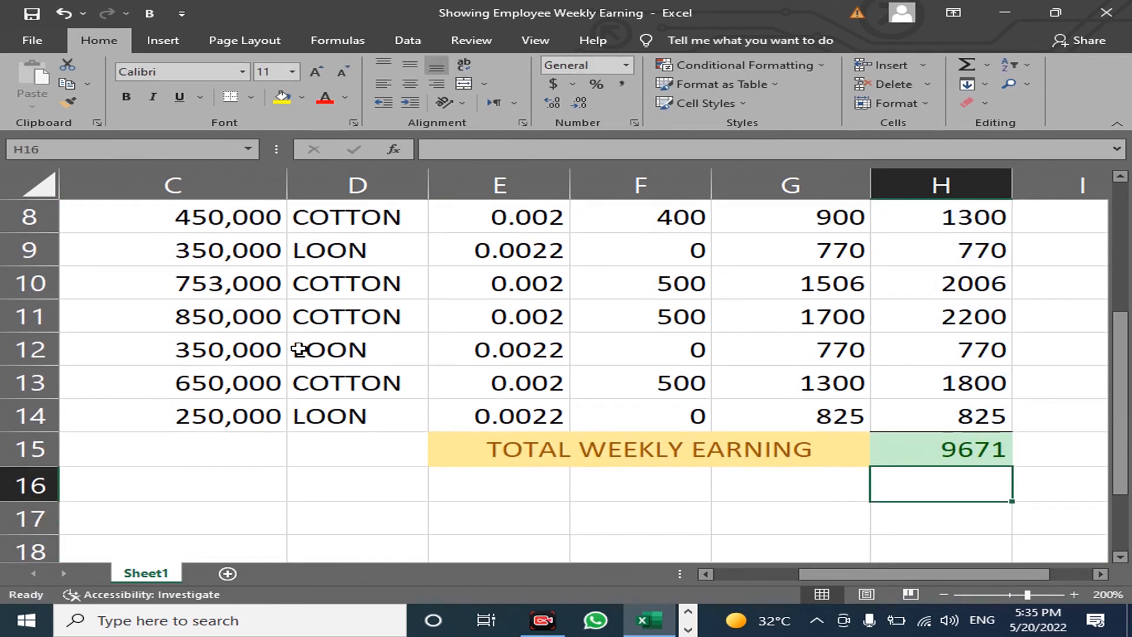
key("Up")
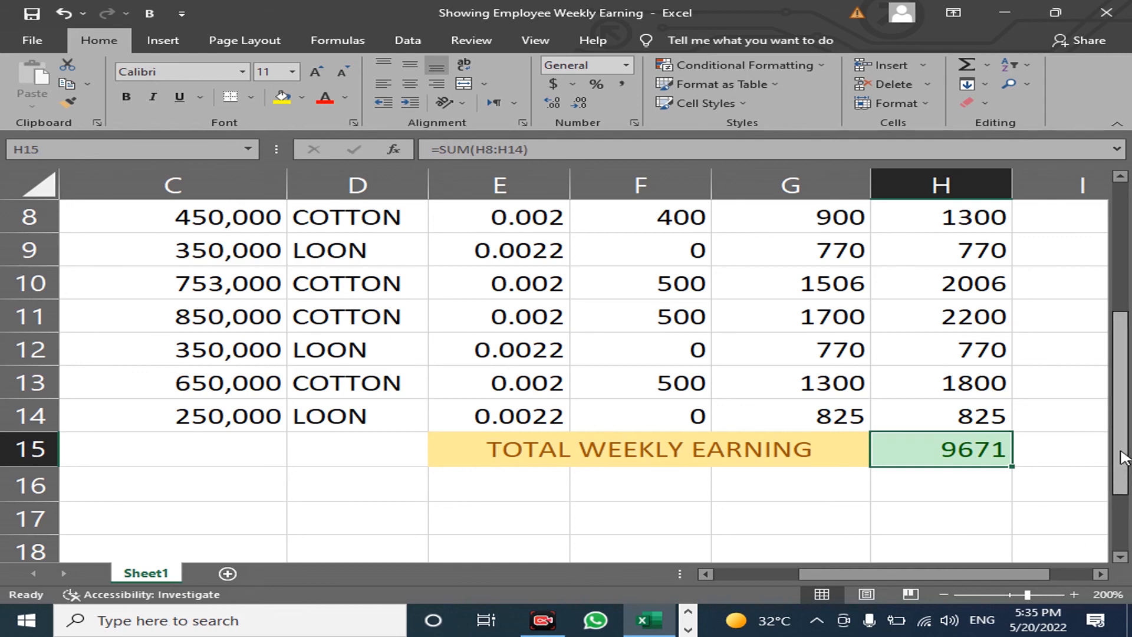
left_click_drag(1122, 455, 1122, 449)
scroll(809, 552, "down", 1)
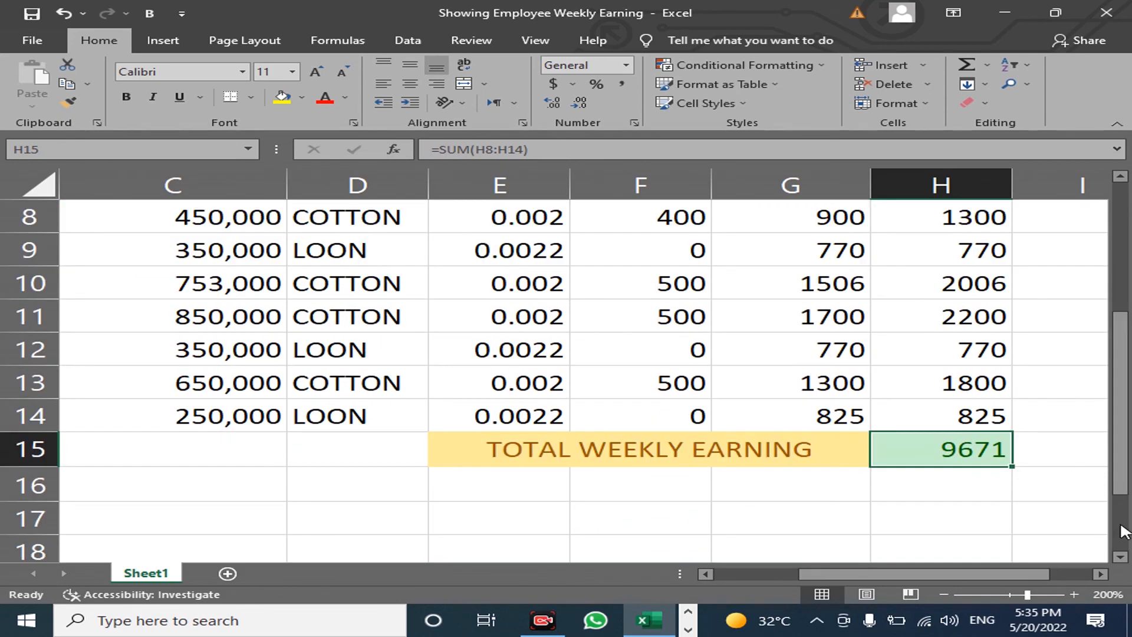
left_click_drag(1123, 459, 1123, 442)
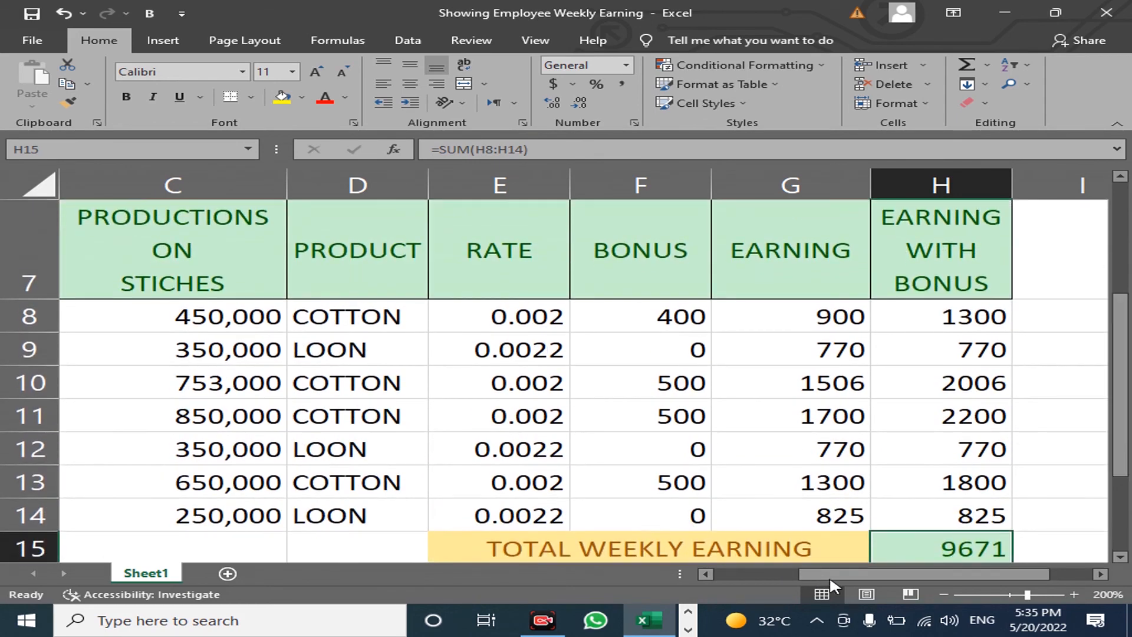